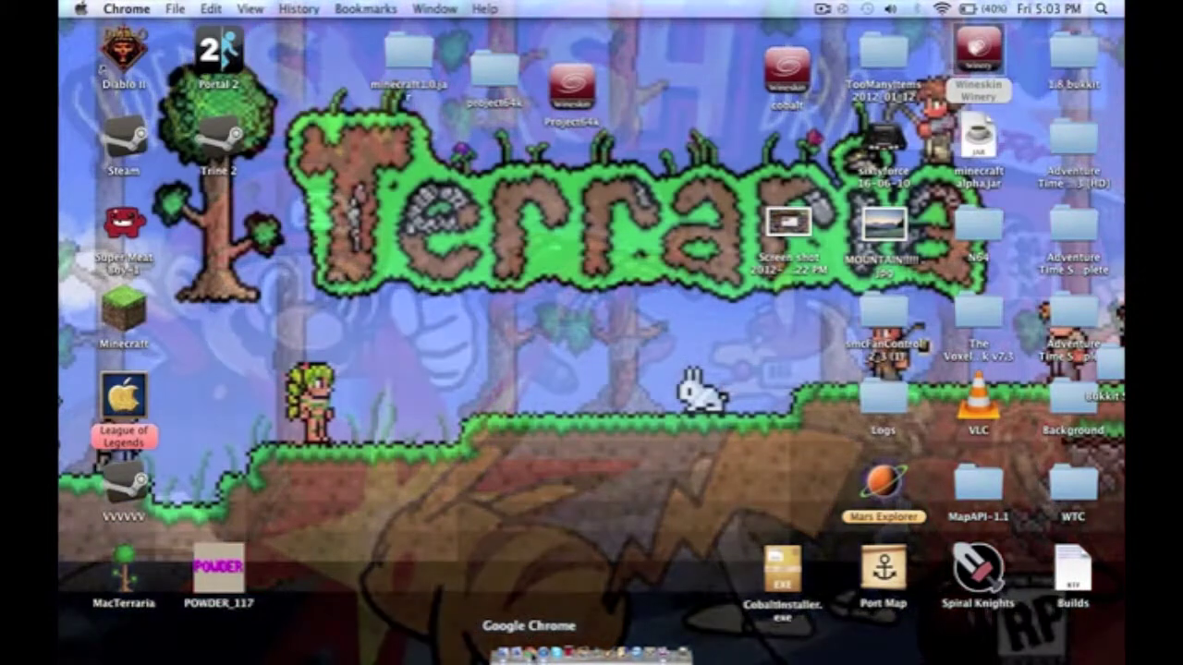
# Search Google for 'wineskin' and start the Wineskin Winery 1.4 download from wineskin.doh123.com.
pyautogui.click(529, 653)
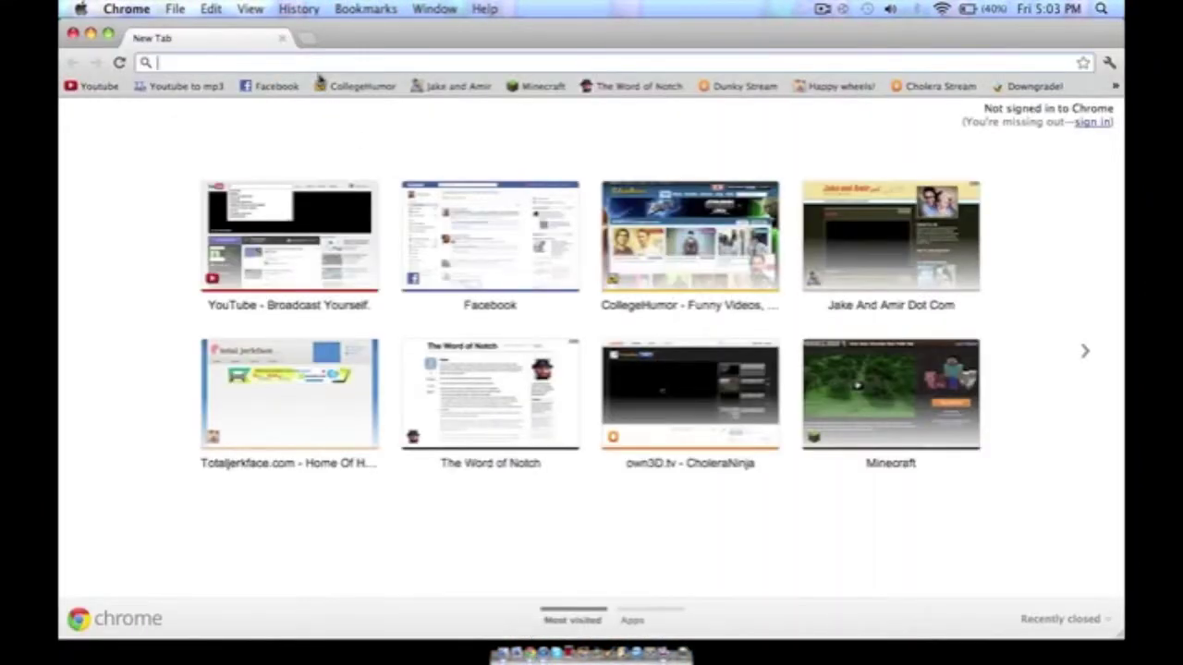
pyautogui.write('win')
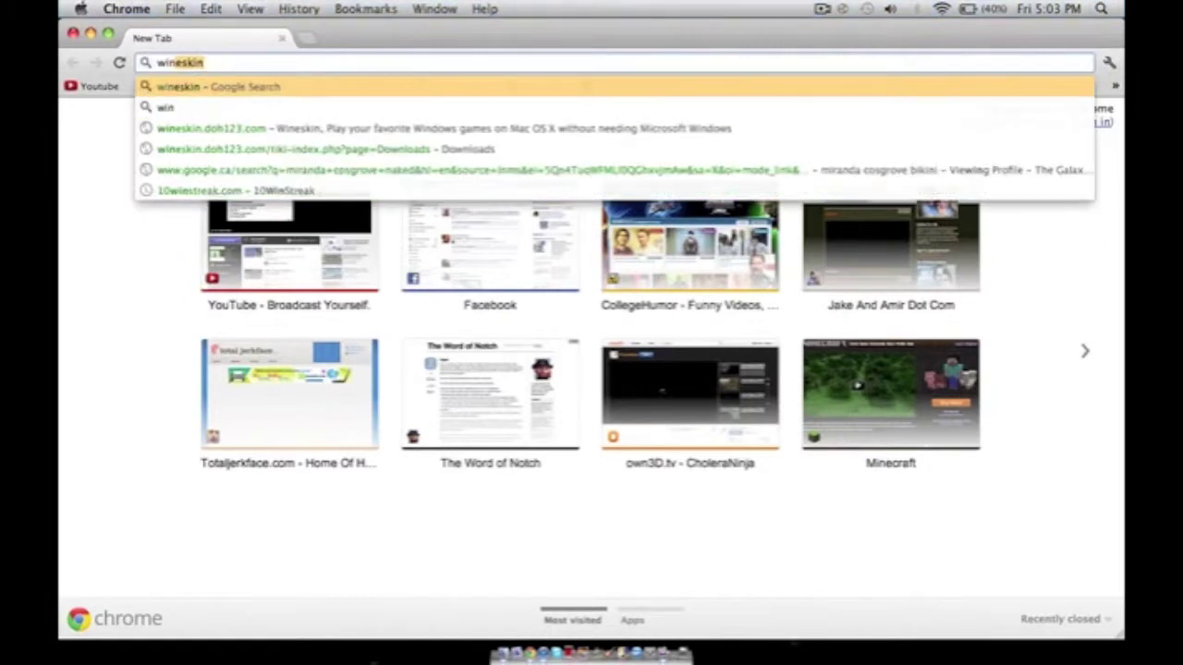
pyautogui.write('eski')
pyautogui.press('Return')
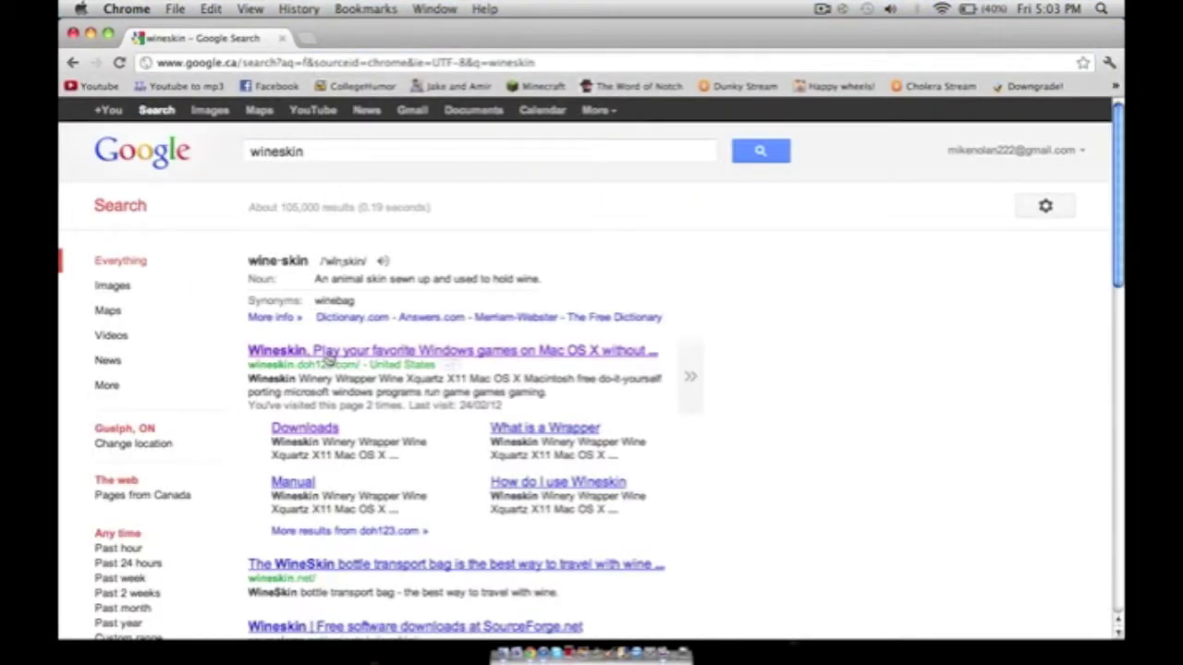
pyautogui.click(325, 353)
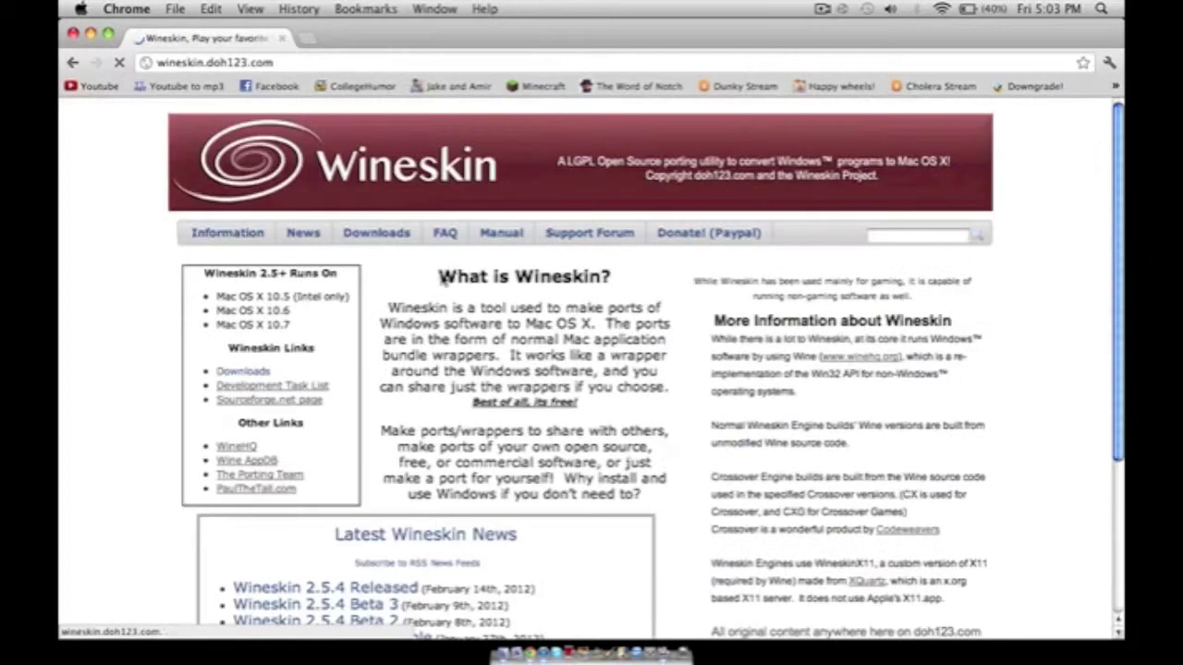
pyautogui.click(355, 240)
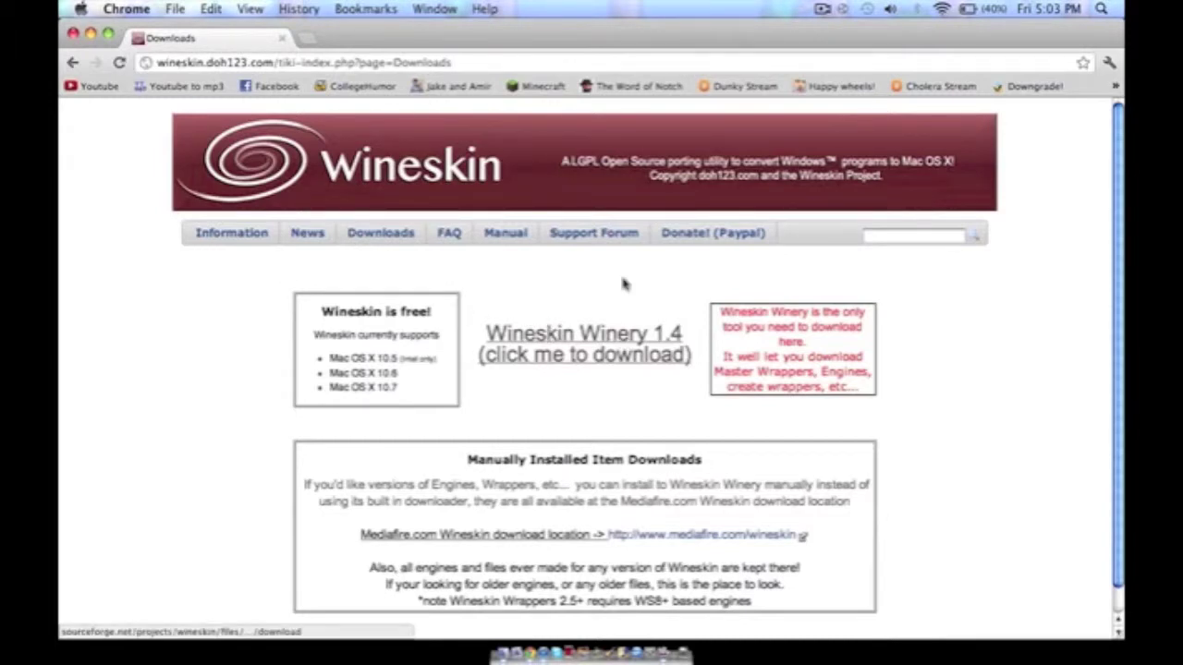
pyautogui.click(579, 352)
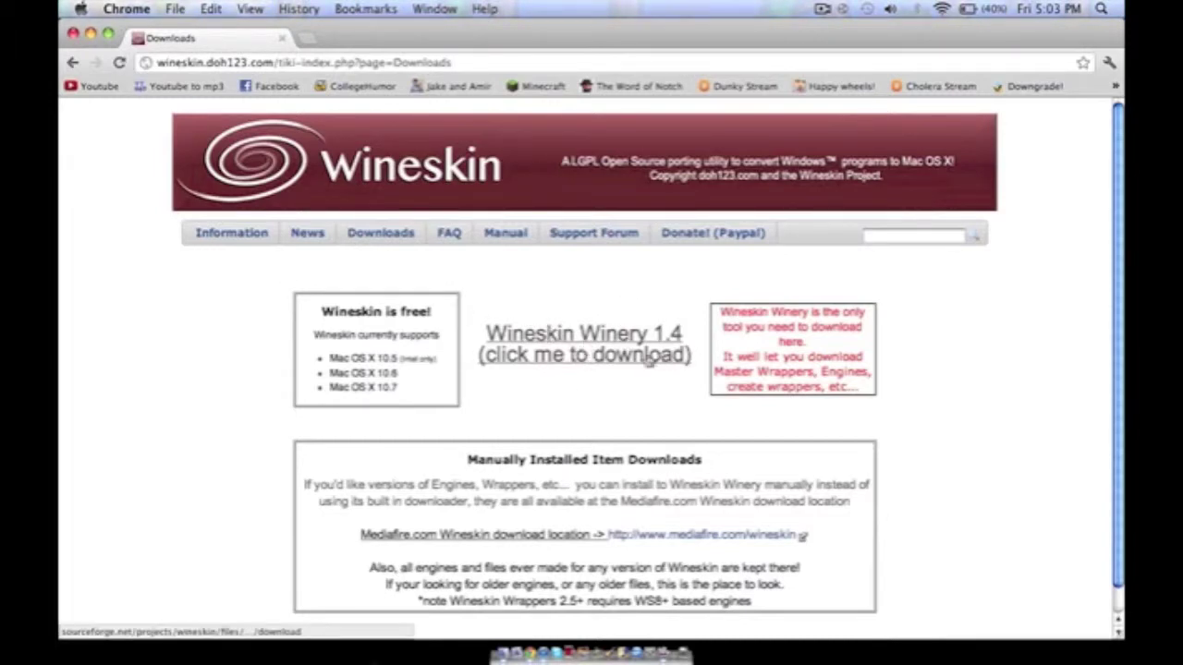
# Close Chrome, launch Wineskin Winery and dismiss the Add Engine dialog.
pyautogui.click(73, 34)
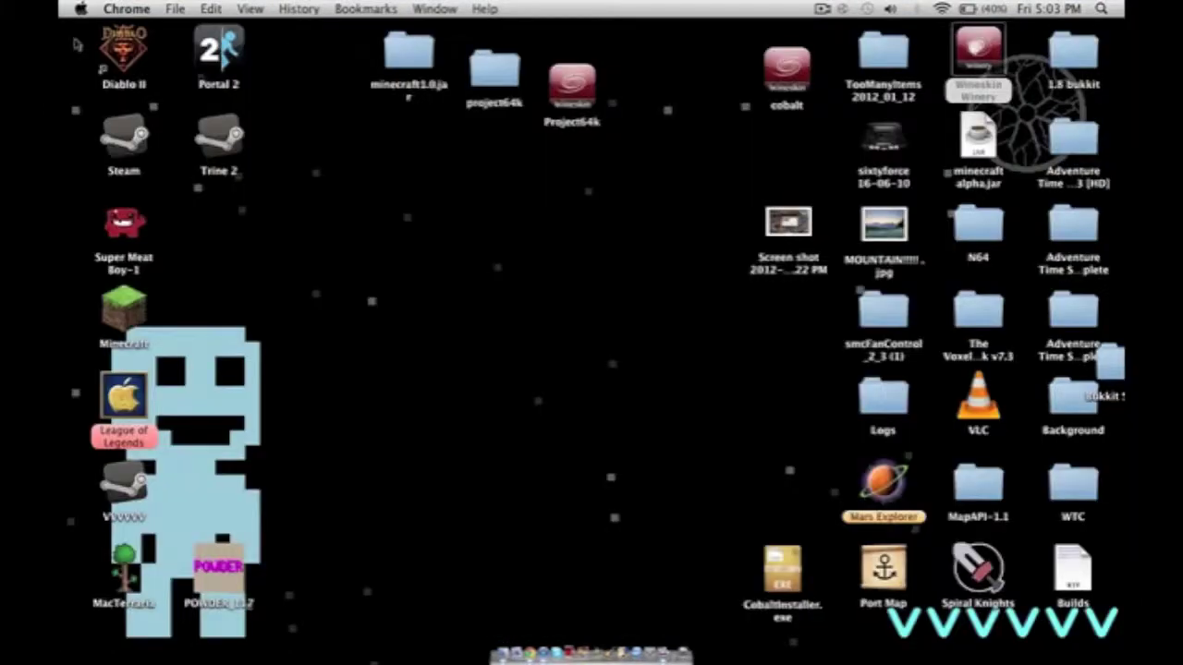
pyautogui.doubleClick(978, 57)
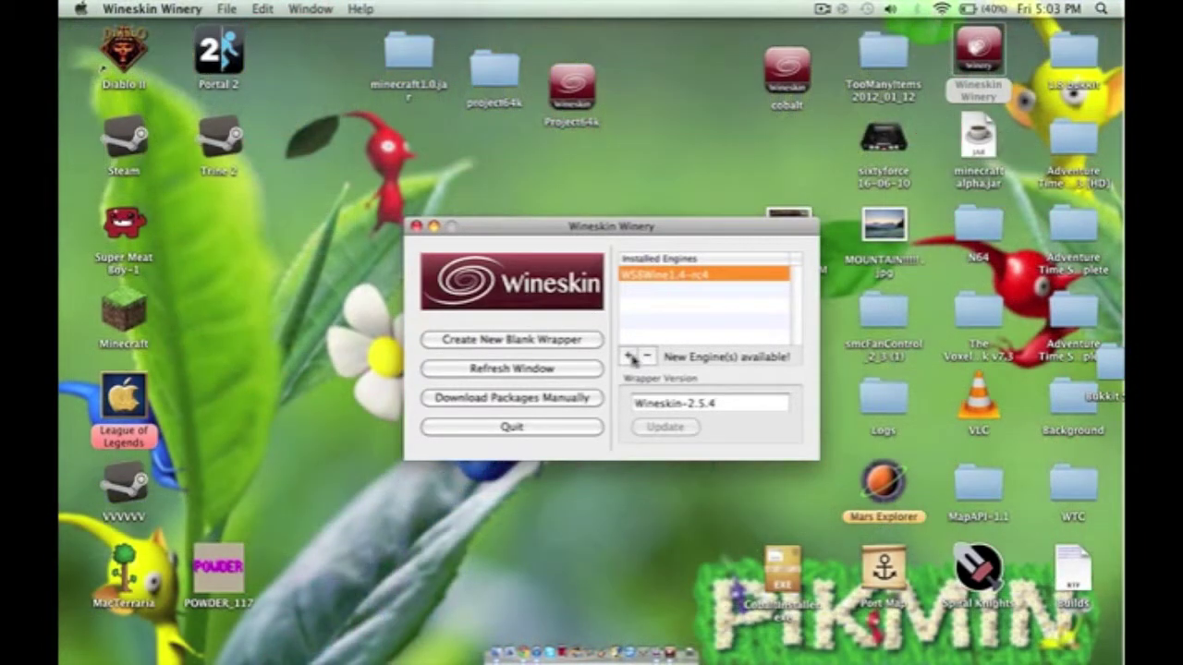
pyautogui.click(631, 358)
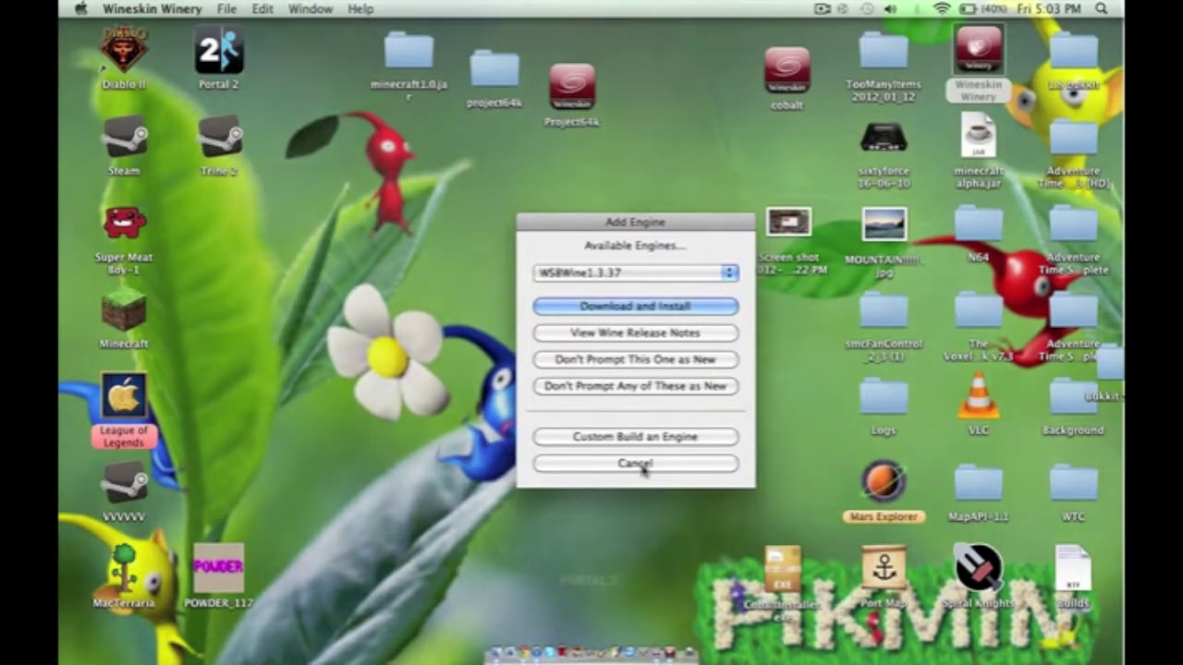
pyautogui.click(643, 465)
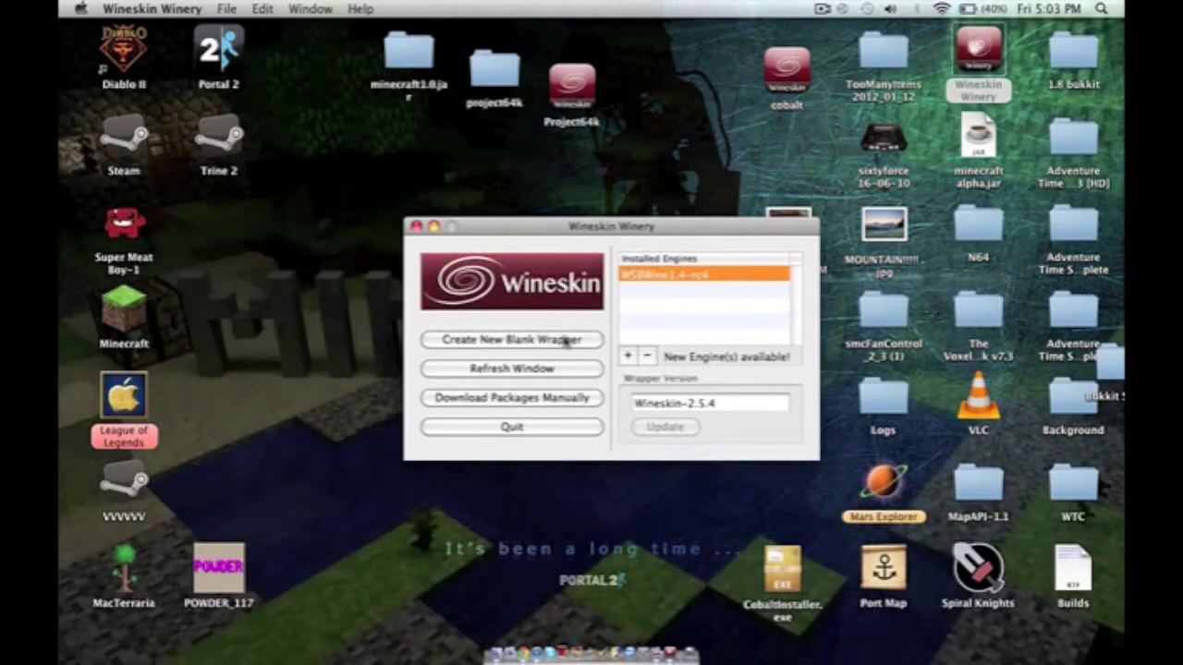
# Create a new blank wrapper named cobalt1.
pyautogui.click(562, 340)
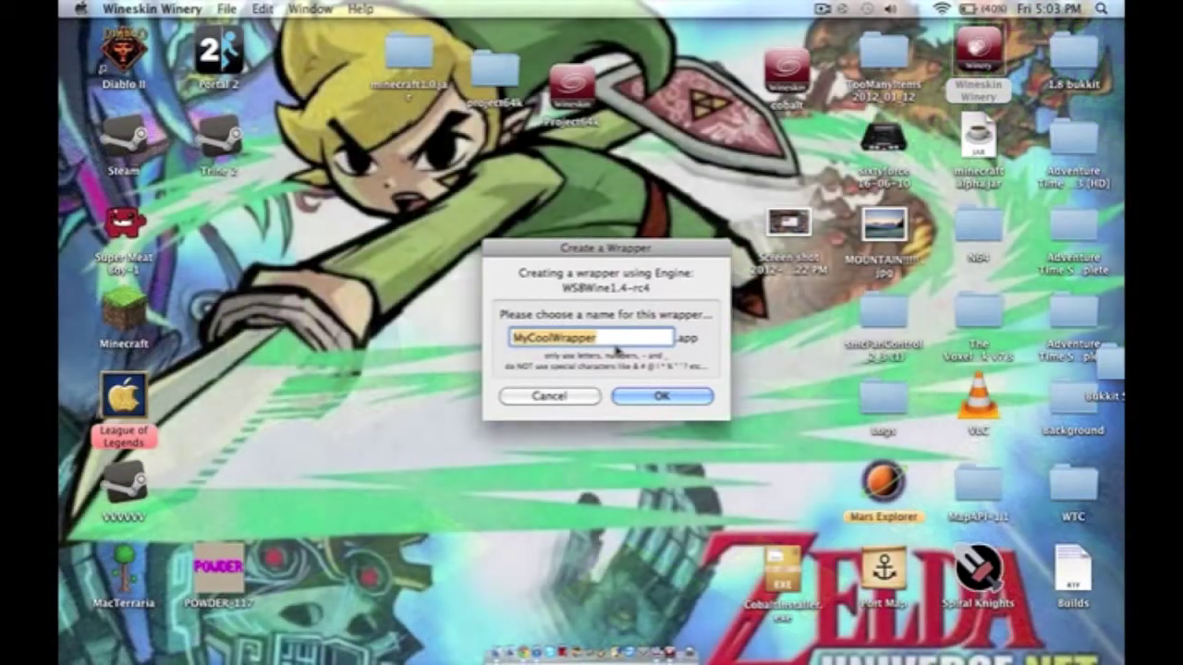
pyautogui.press('BackSpace')
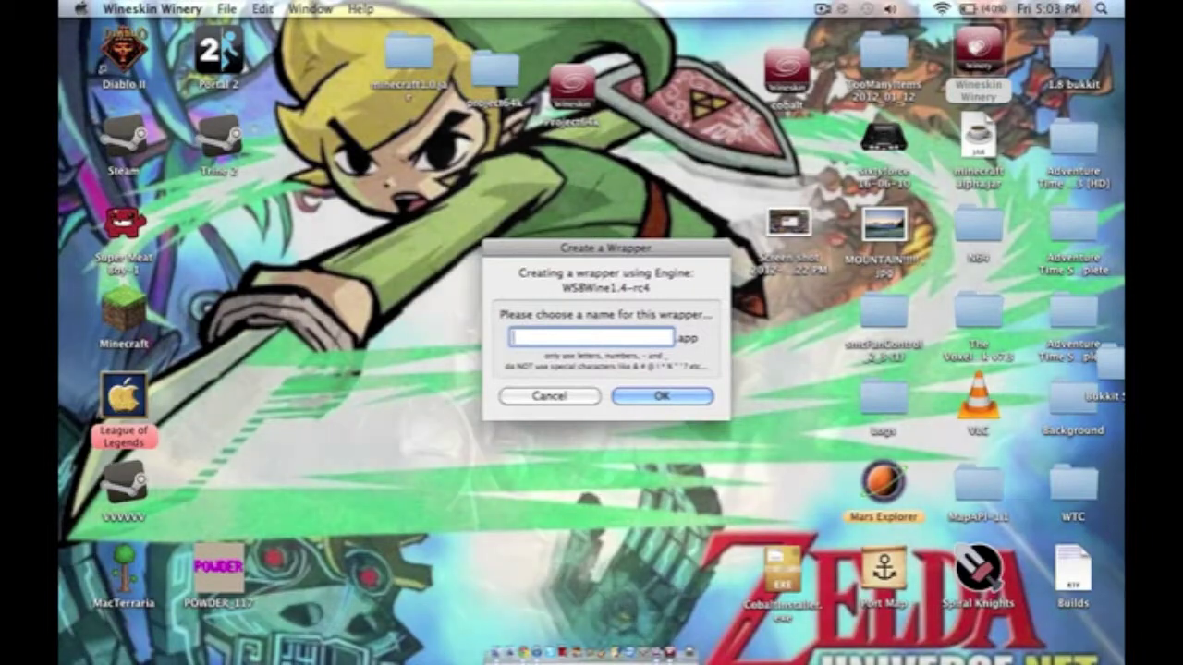
pyautogui.write('co')
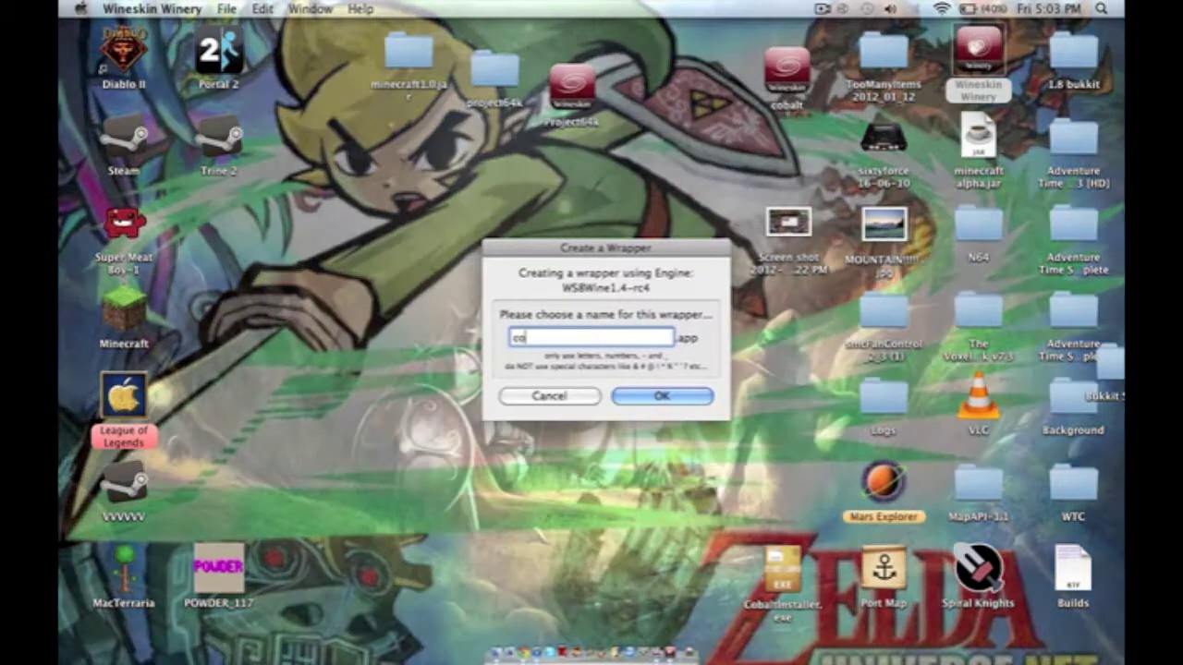
pyautogui.write('balt1')
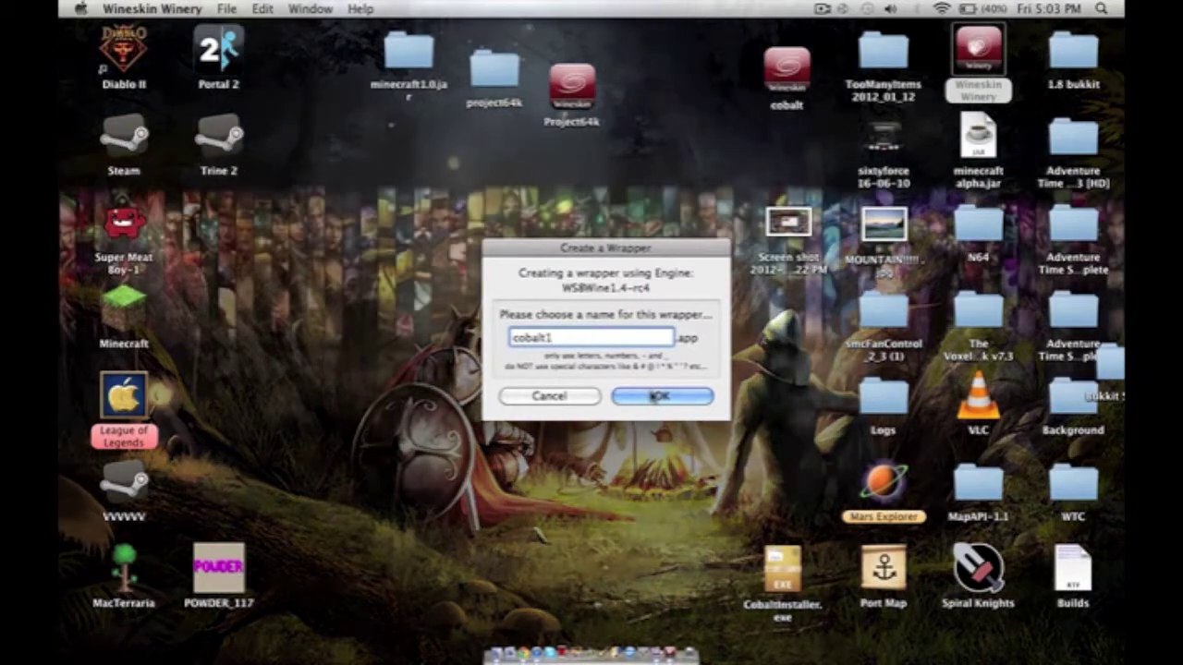
pyautogui.click(658, 395)
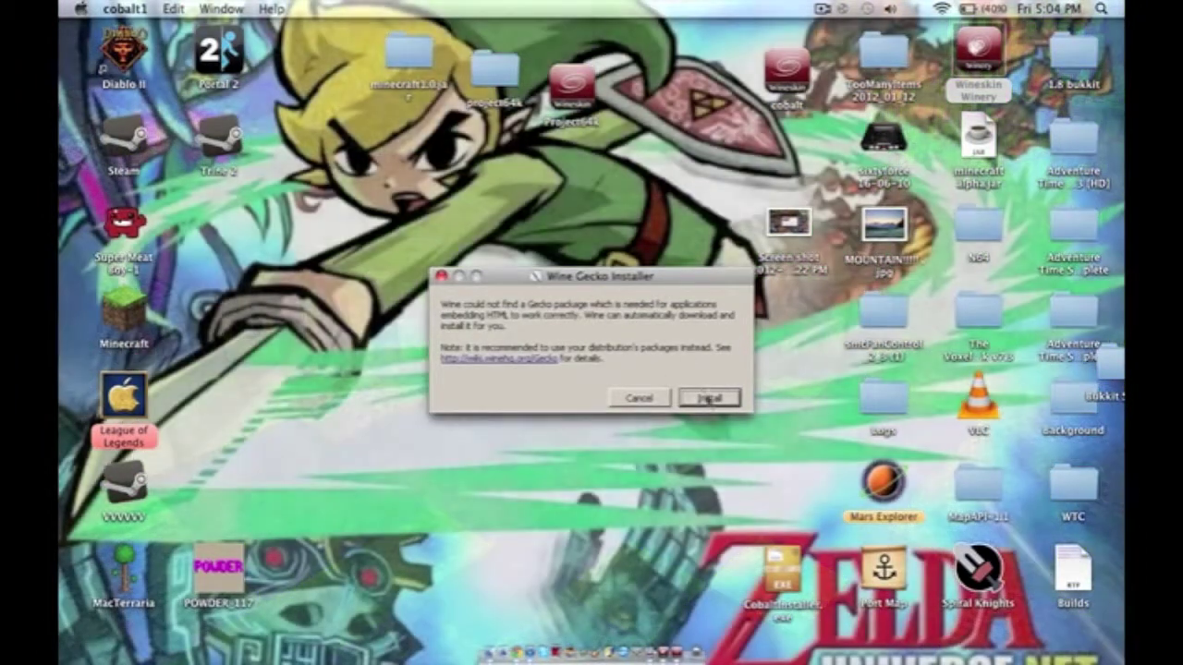
# Install Wine Gecko when prompted during wrapper creation.
pyautogui.click(707, 398)
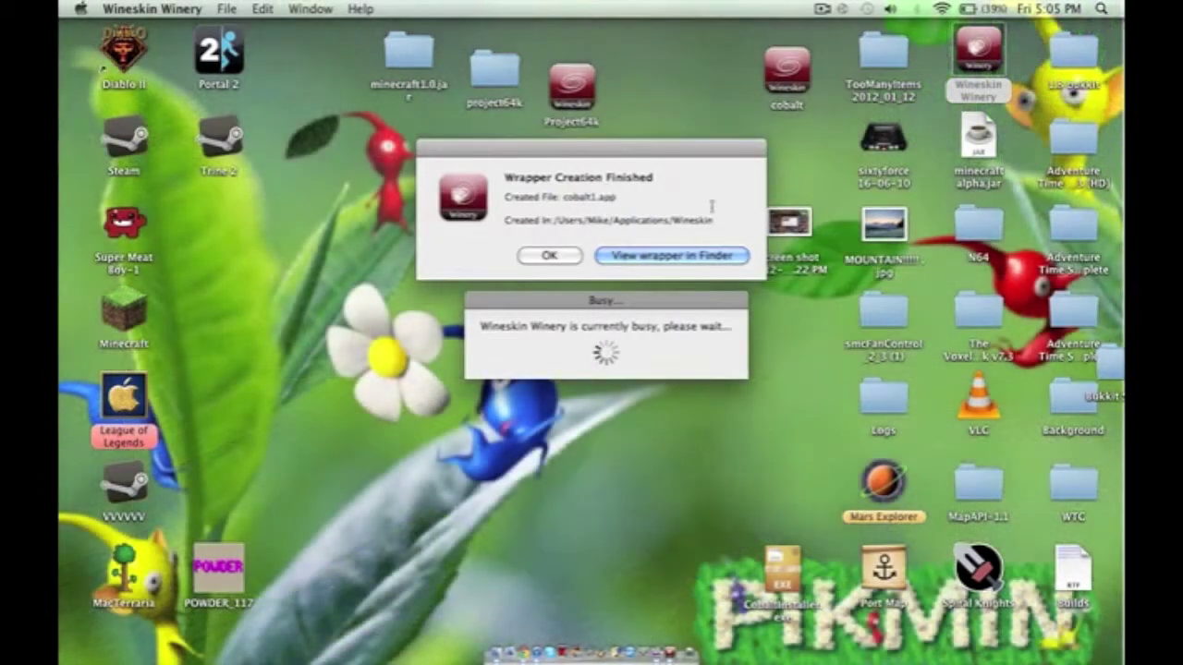
# Move the cobalt1 wrapper from the Wineskin folder onto the desktop.
pyautogui.click(670, 259)
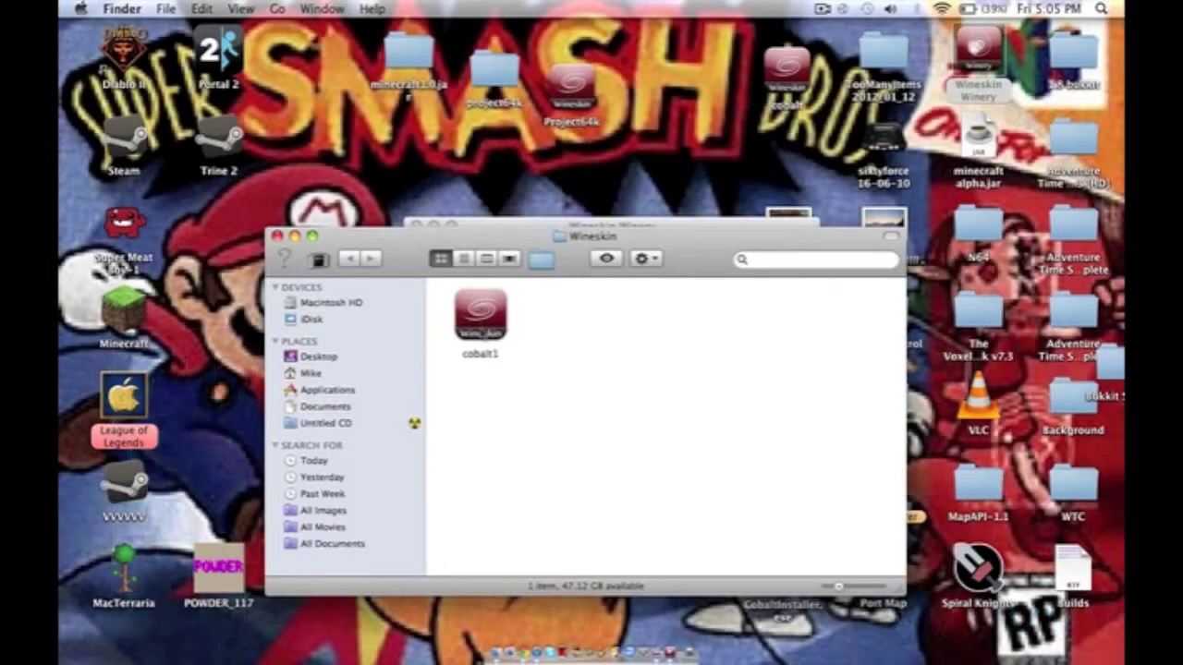
pyautogui.click(481, 314)
pyautogui.moveTo(481, 314); pyautogui.dragTo(689, 136)
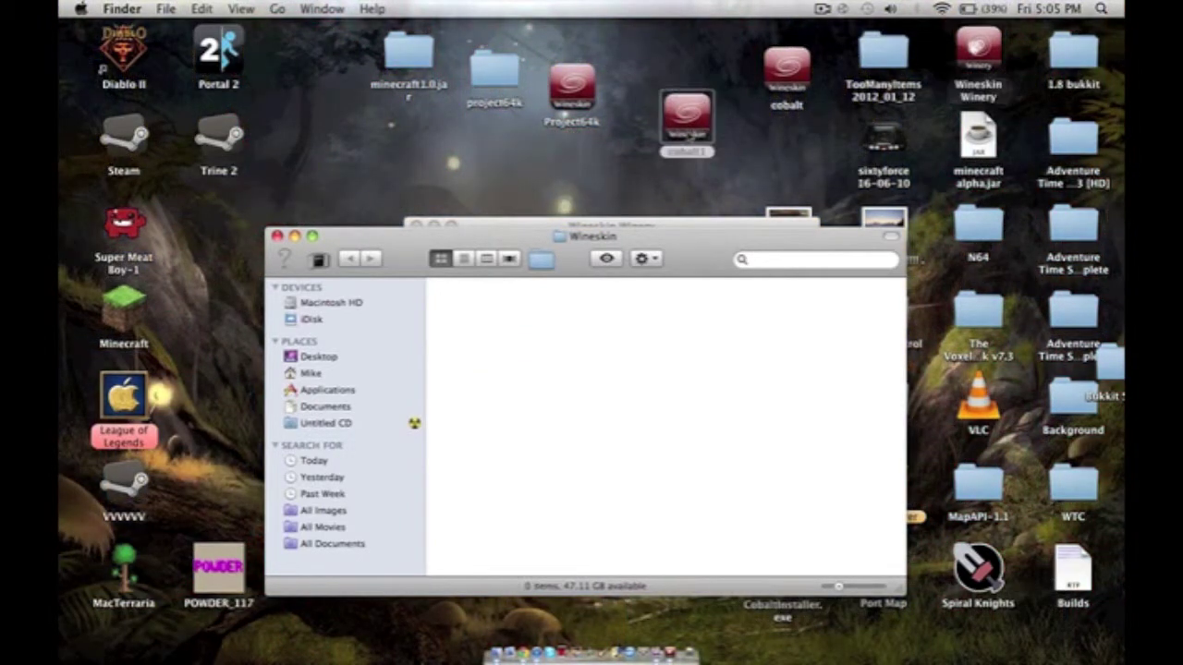
pyautogui.click(276, 236)
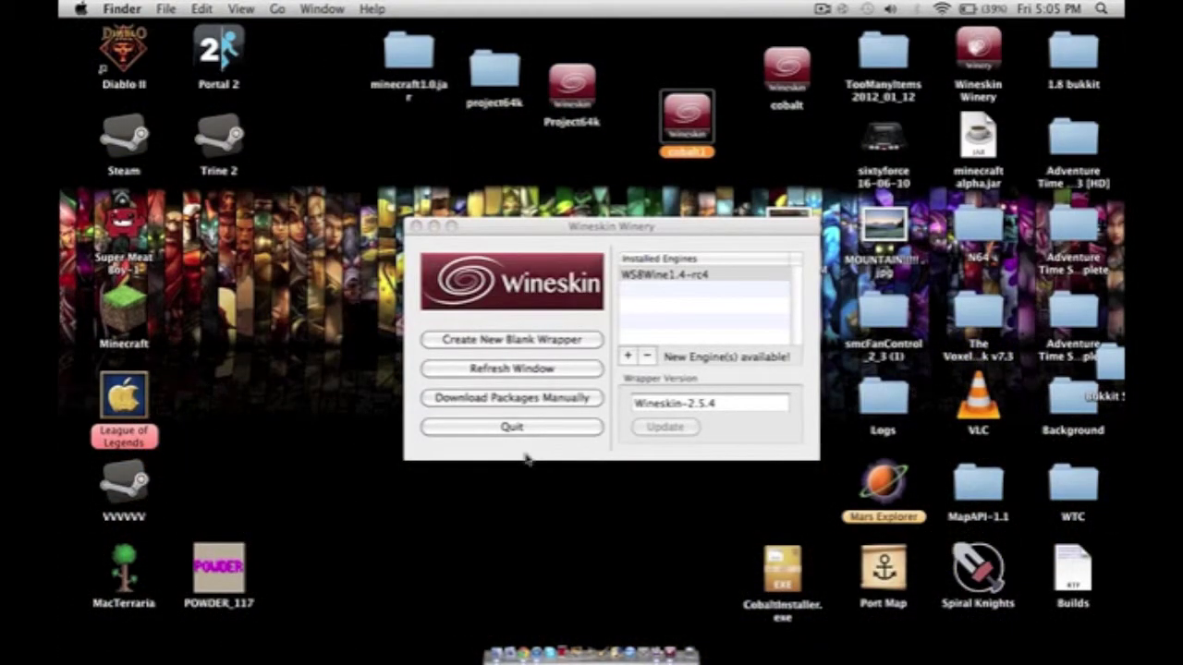
# Quit Wineskin Winery, open the cobalt1 wrapper and launch Google Chrome.
pyautogui.click(513, 427)
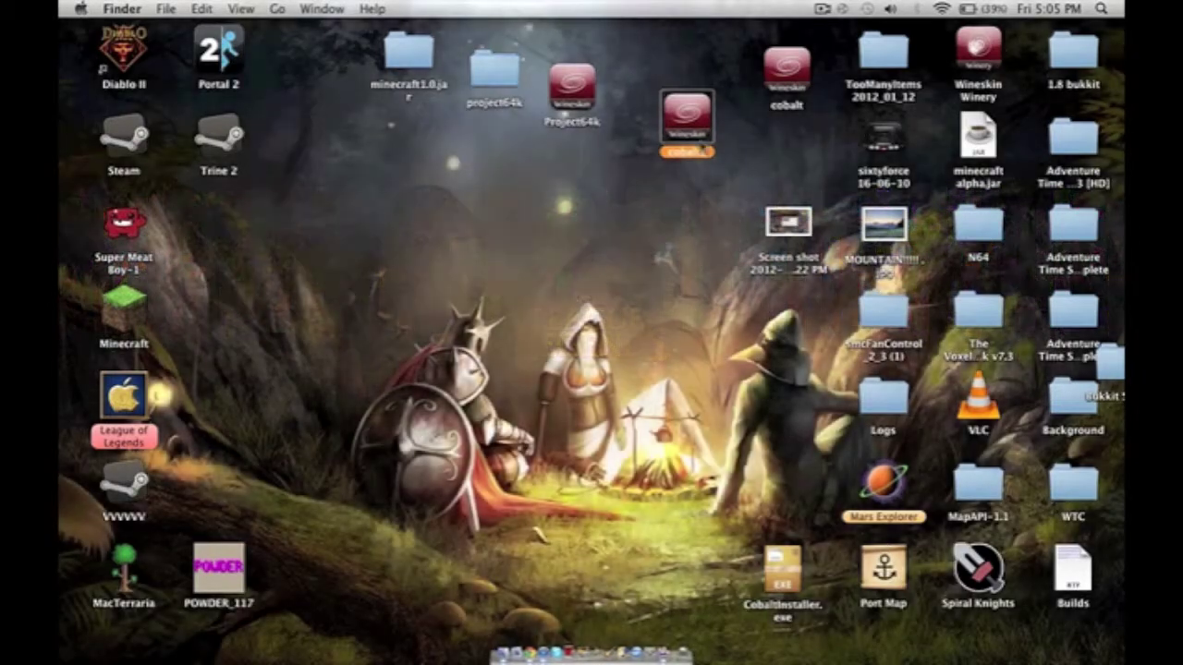
pyautogui.doubleClick(700, 148)
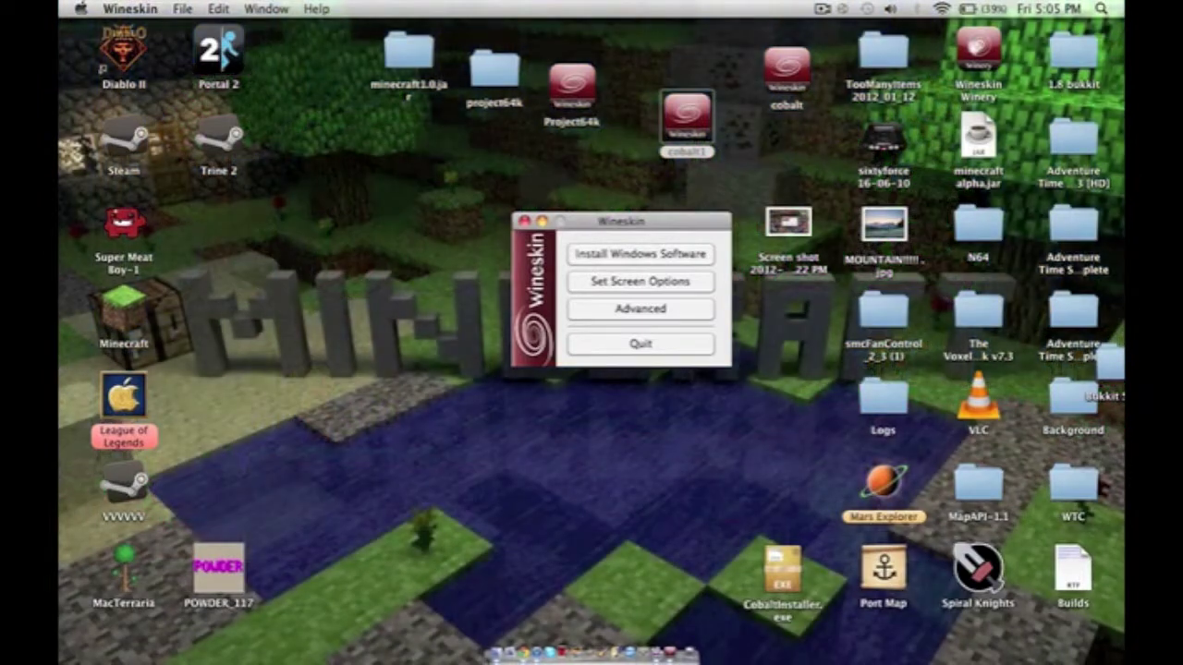
pyautogui.click(526, 656)
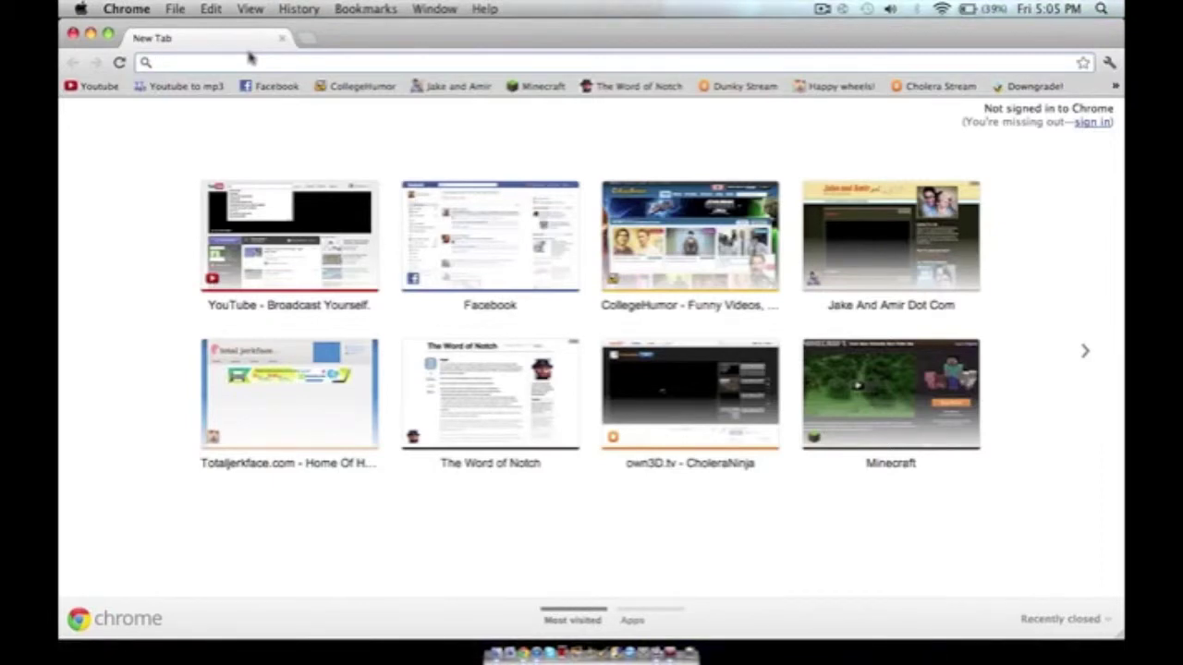
# Search Google for 'cobalt' and open the Cobalt Official Homepage.
pyautogui.write('cobalt')
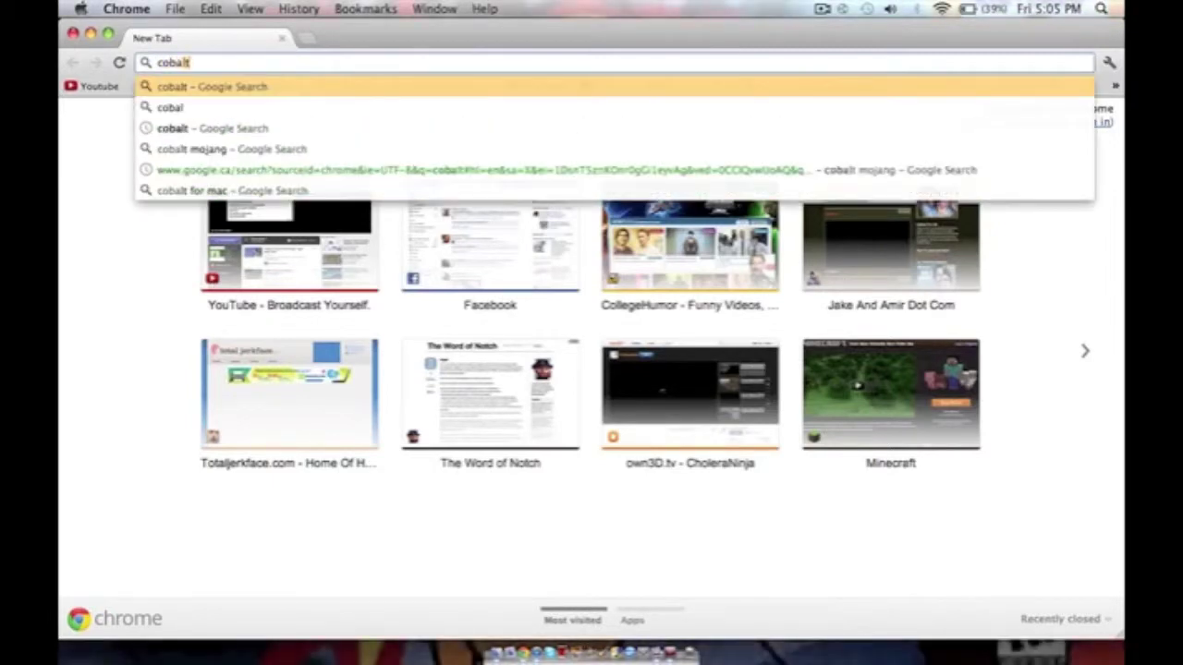
pyautogui.press('Return')
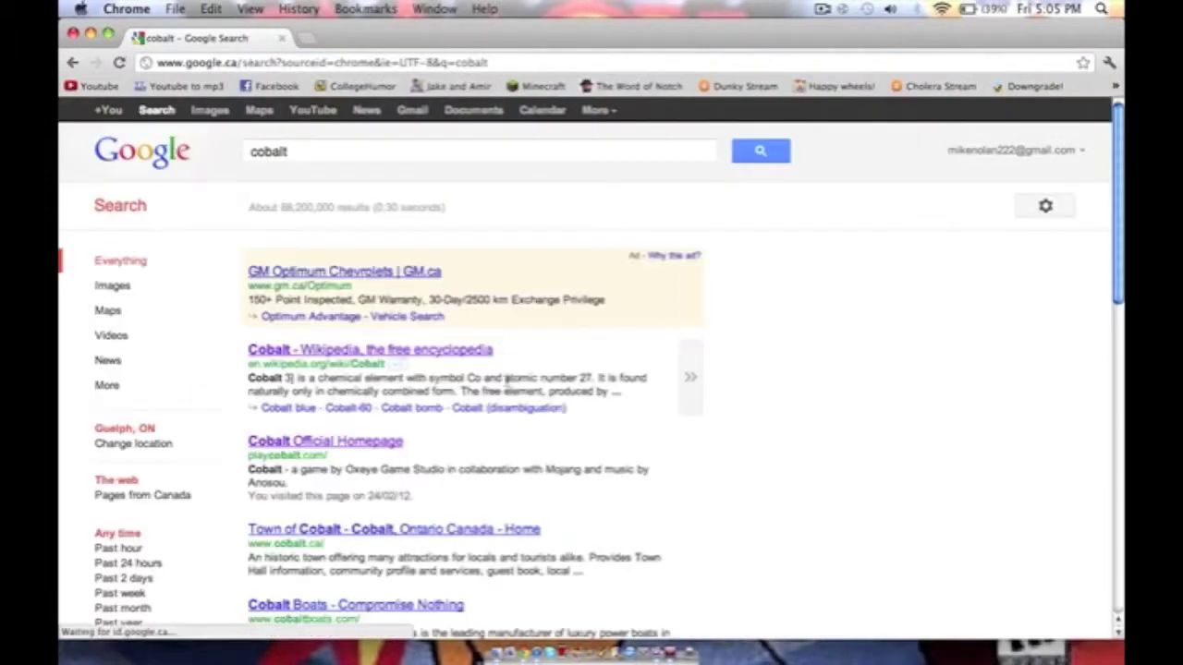
pyautogui.click(343, 443)
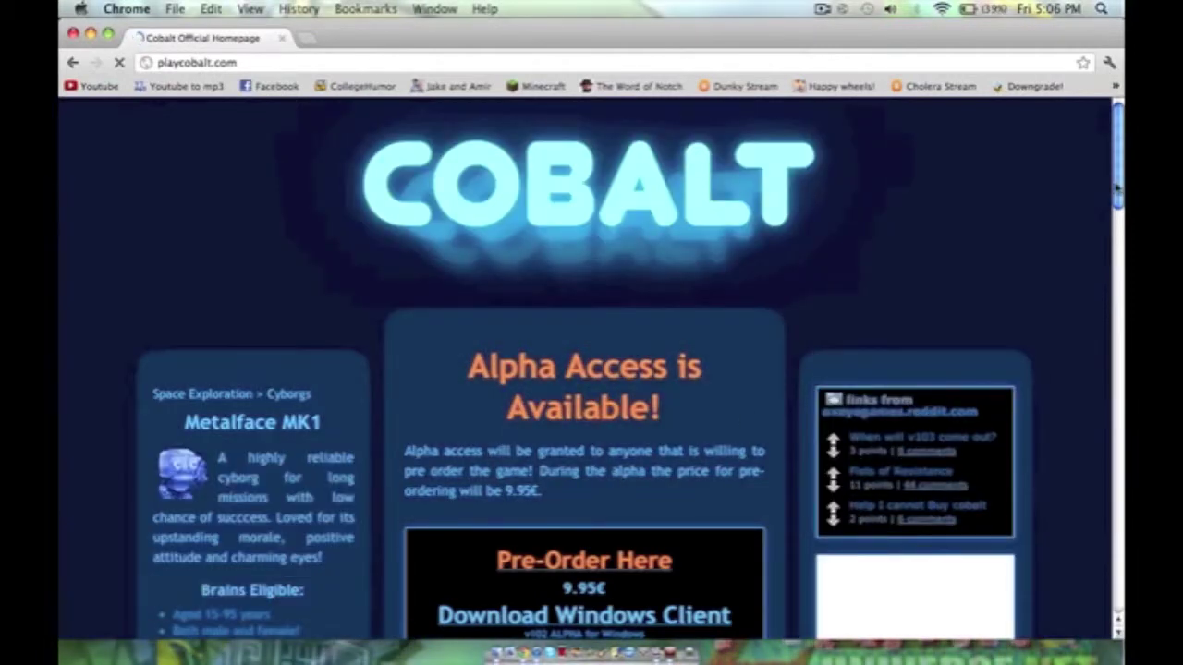
# Download the Cobalt Windows client installer, CobaltInstaller.exe, and open its download options.
pyautogui.scroll(-12, 1114, 221)
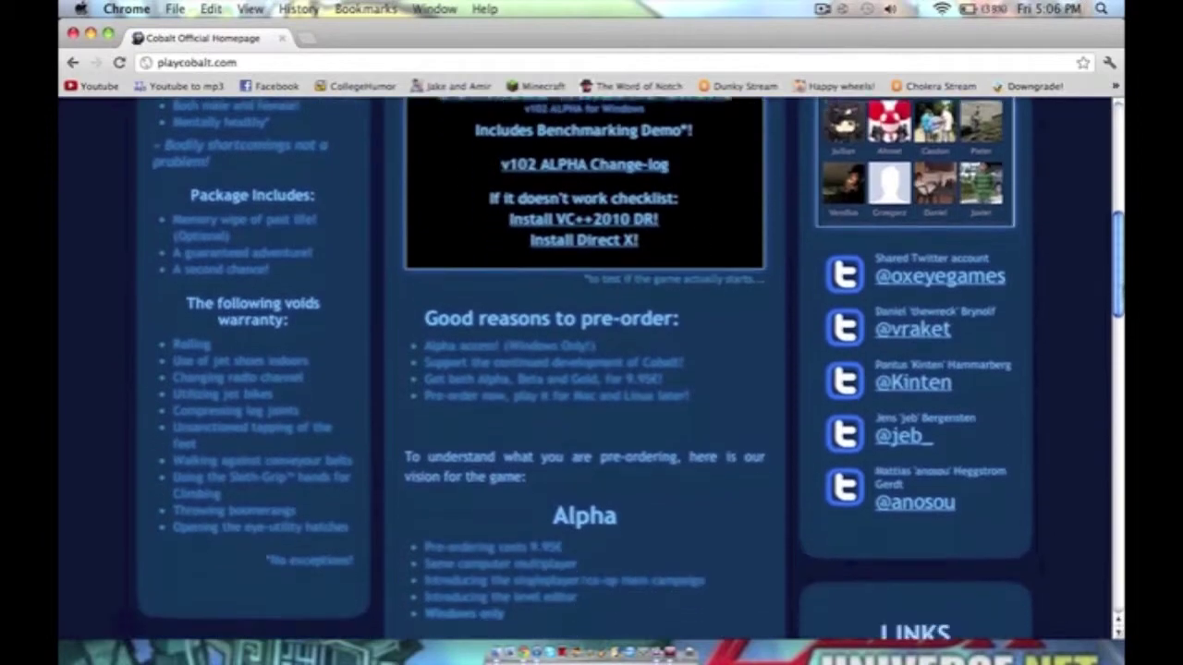
pyautogui.scroll(10, 1114, 222)
pyautogui.scroll(-1, 1114, 221)
pyautogui.scroll(-1, 631, 369)
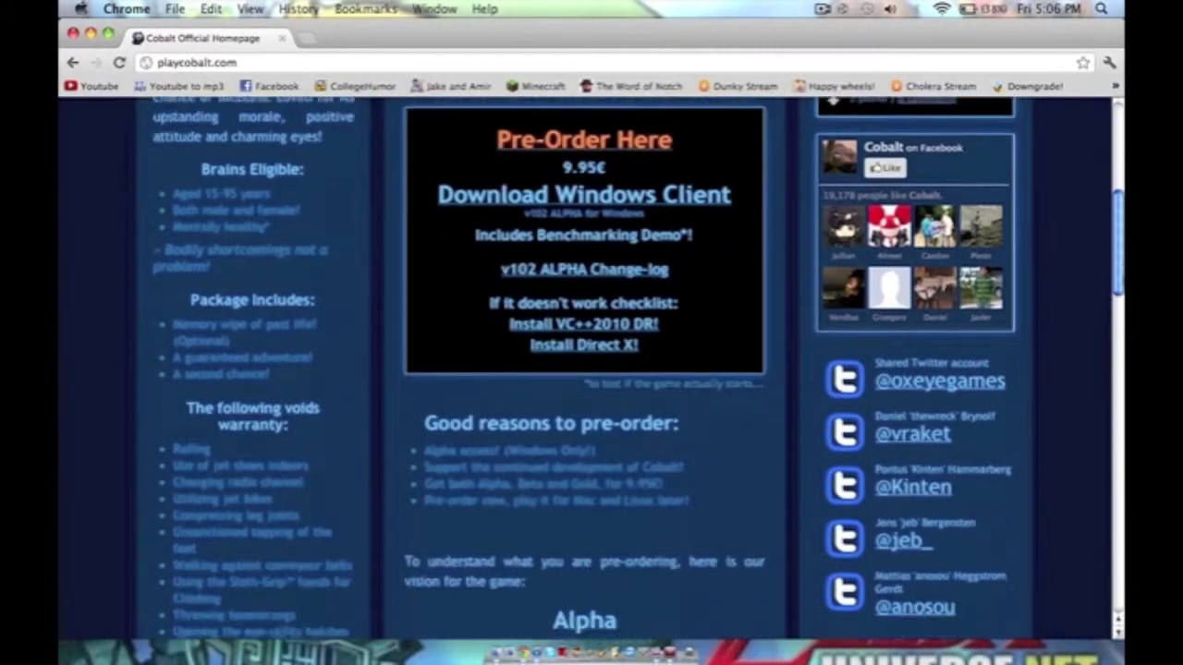
pyautogui.scroll(-10, 1119, 324)
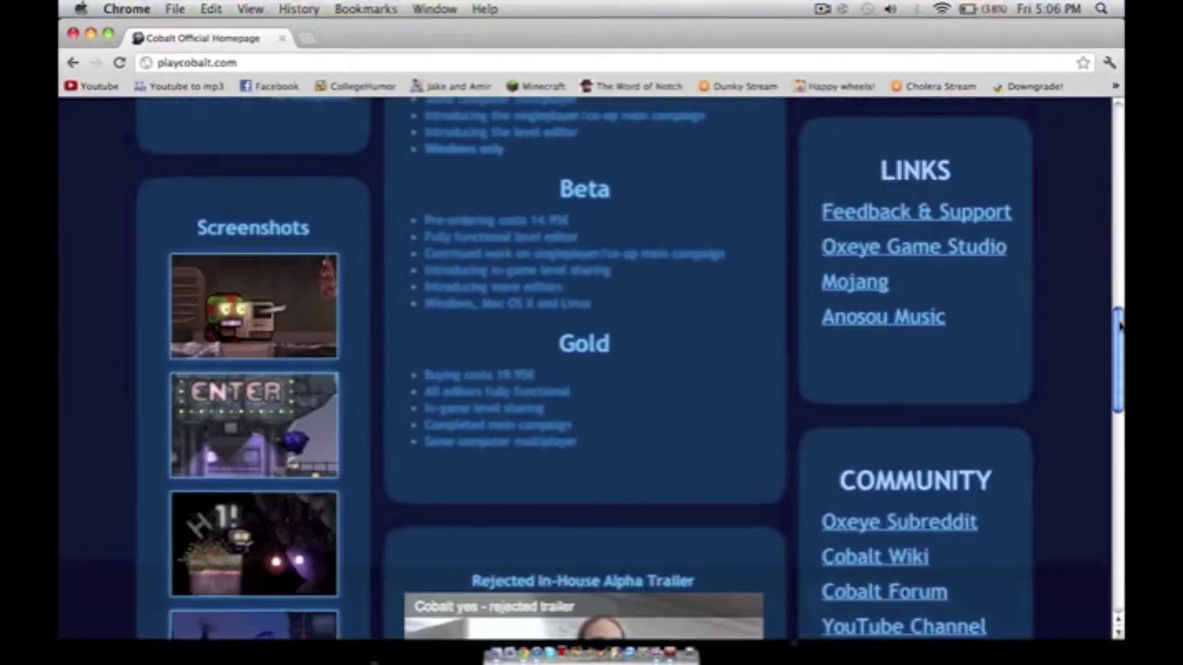
pyautogui.moveTo(1119, 324); pyautogui.dragTo(1121, 240)
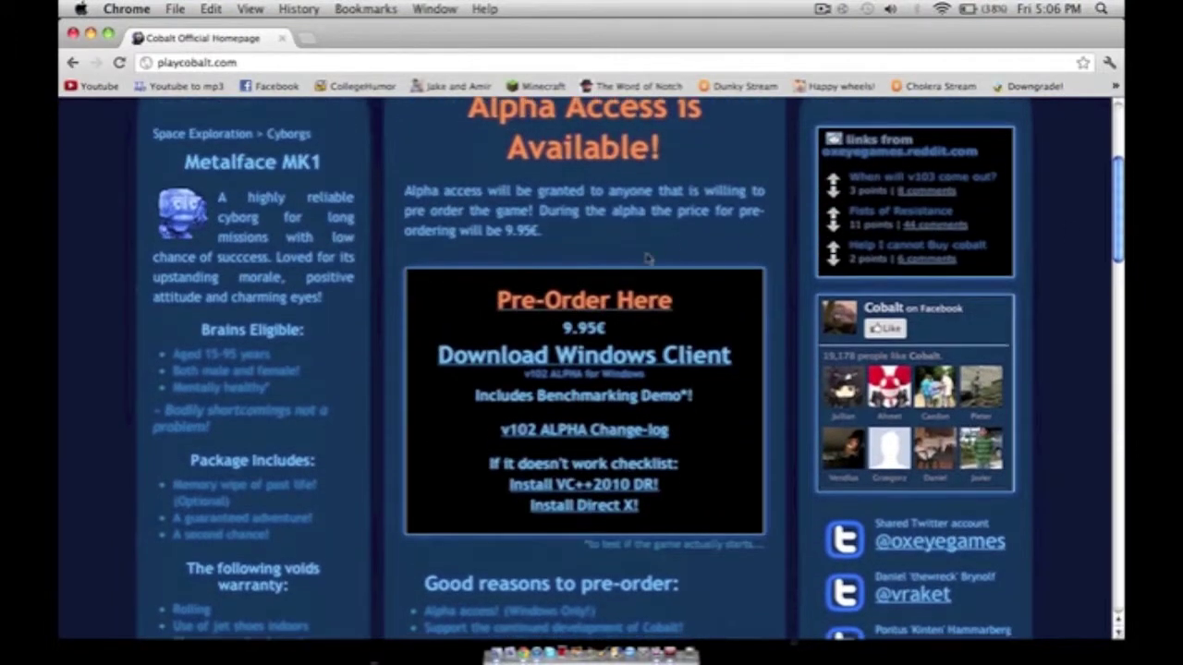
pyautogui.click(625, 359)
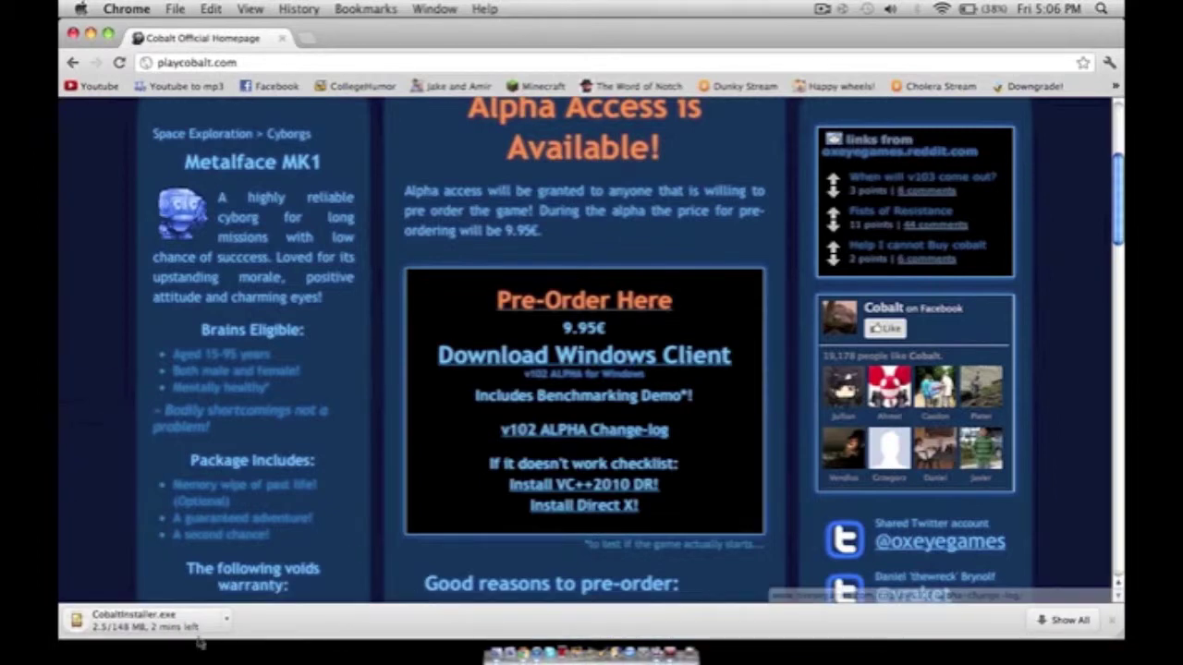
pyautogui.click(224, 621)
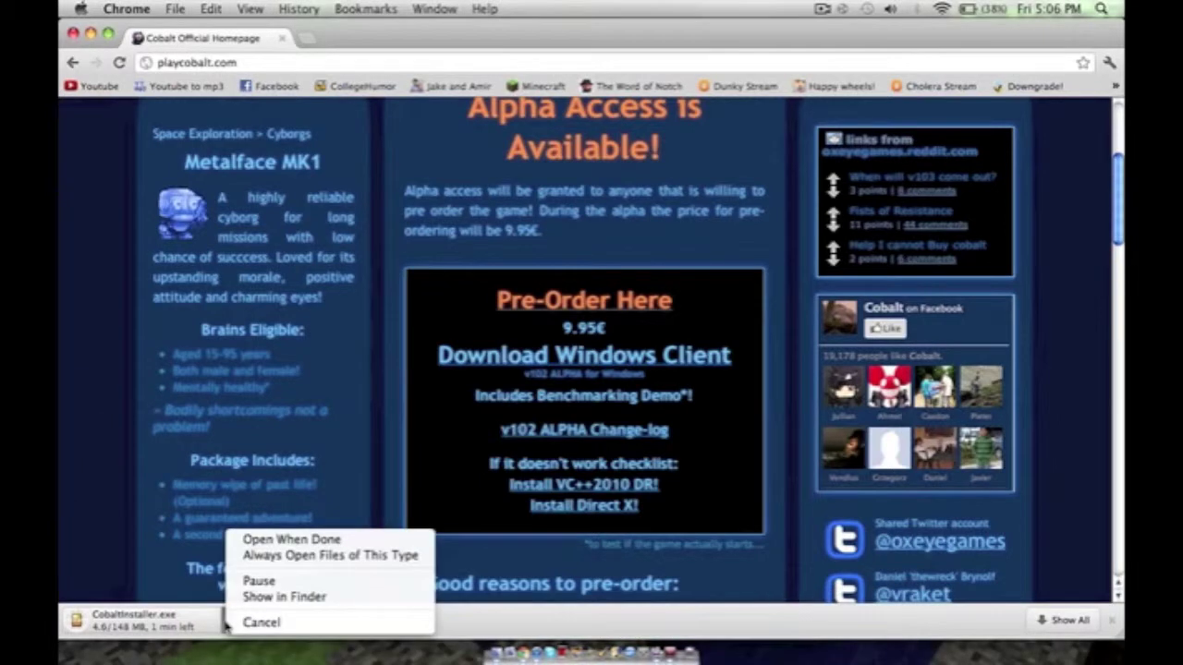
# Cancel the CobaltInstaller.exe download, close the Downloads window and minimize Chrome.
pyautogui.click(282, 597)
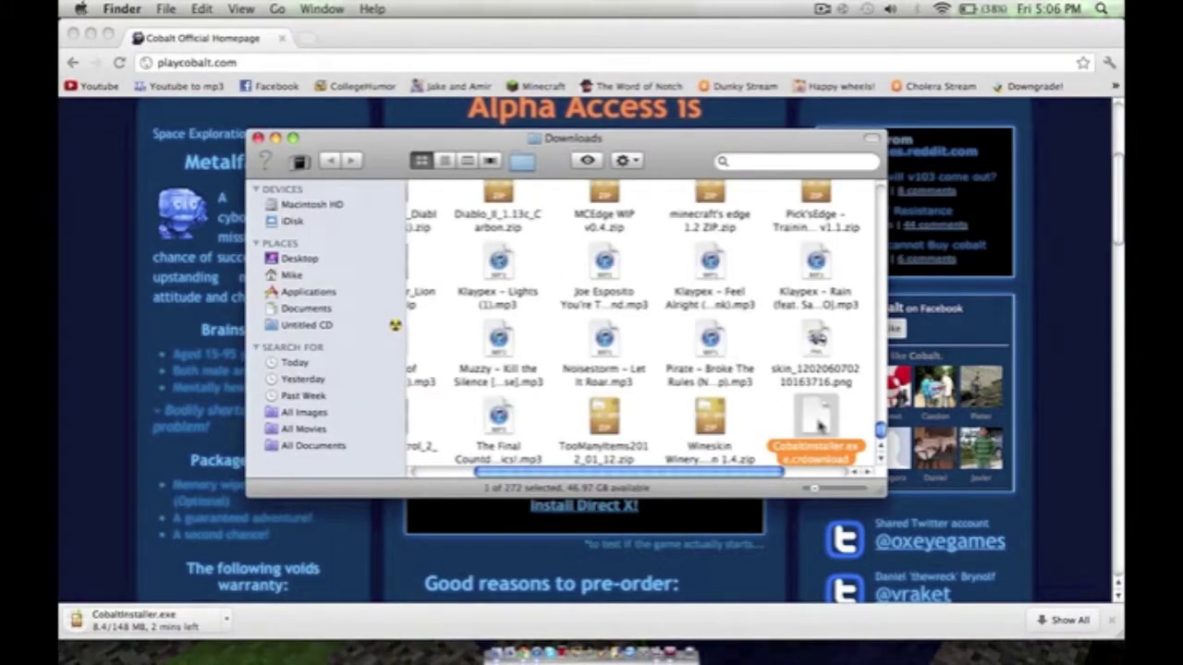
pyautogui.click(229, 619)
pyautogui.click(268, 624)
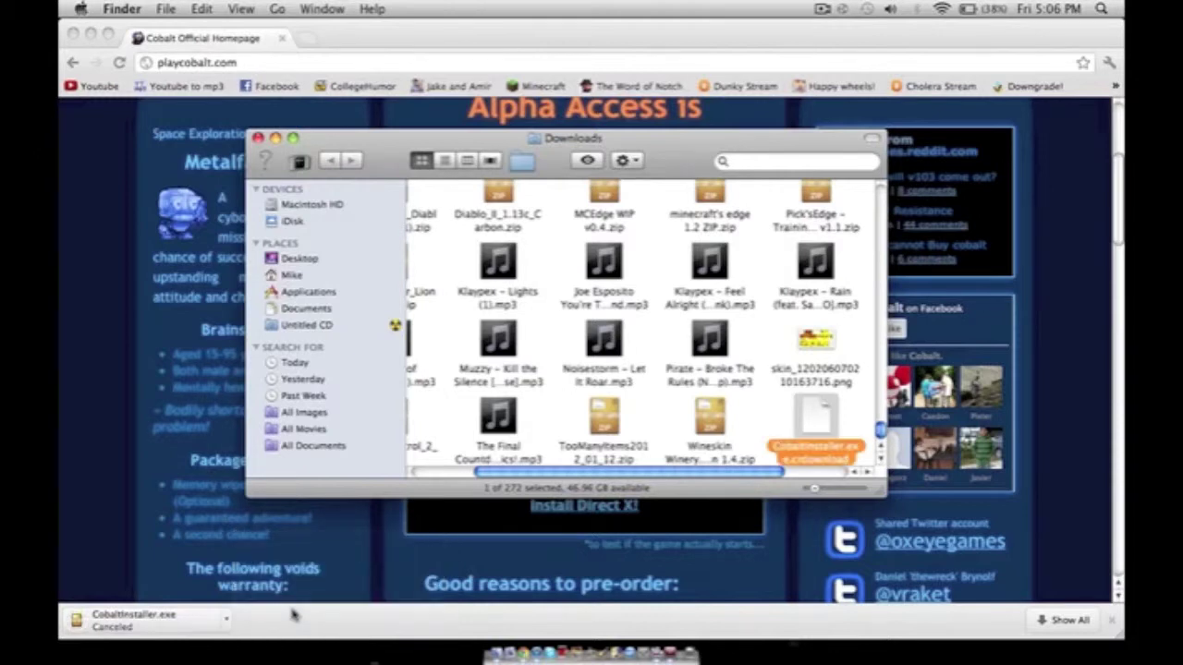
pyautogui.click(260, 138)
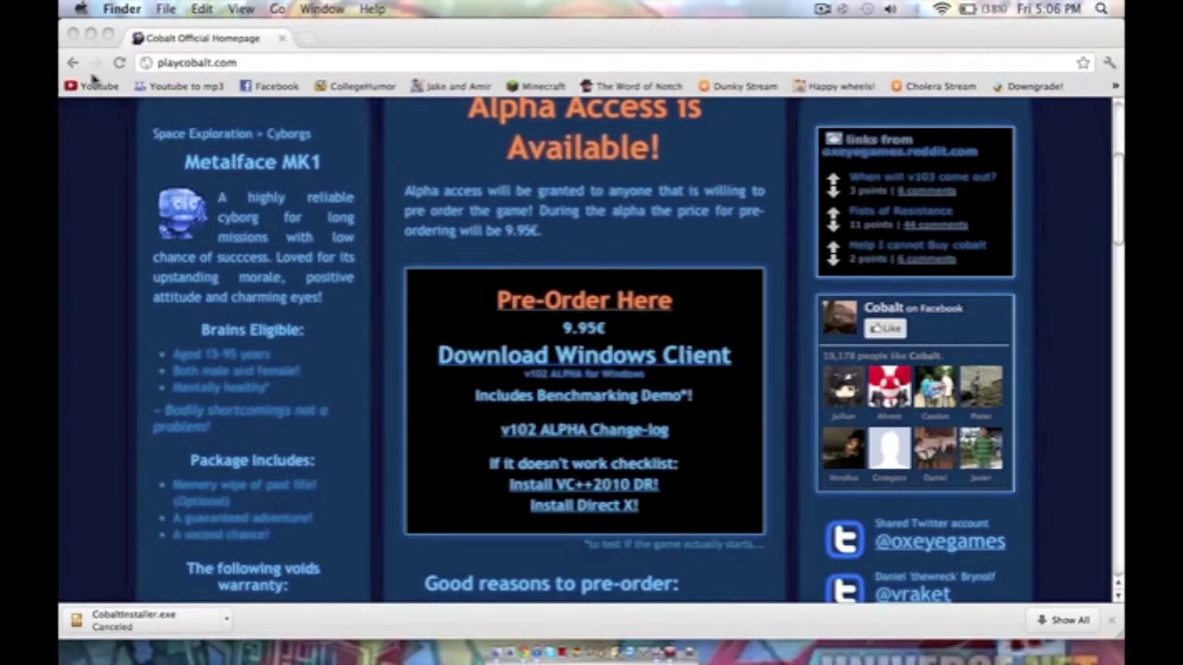
pyautogui.click(89, 35)
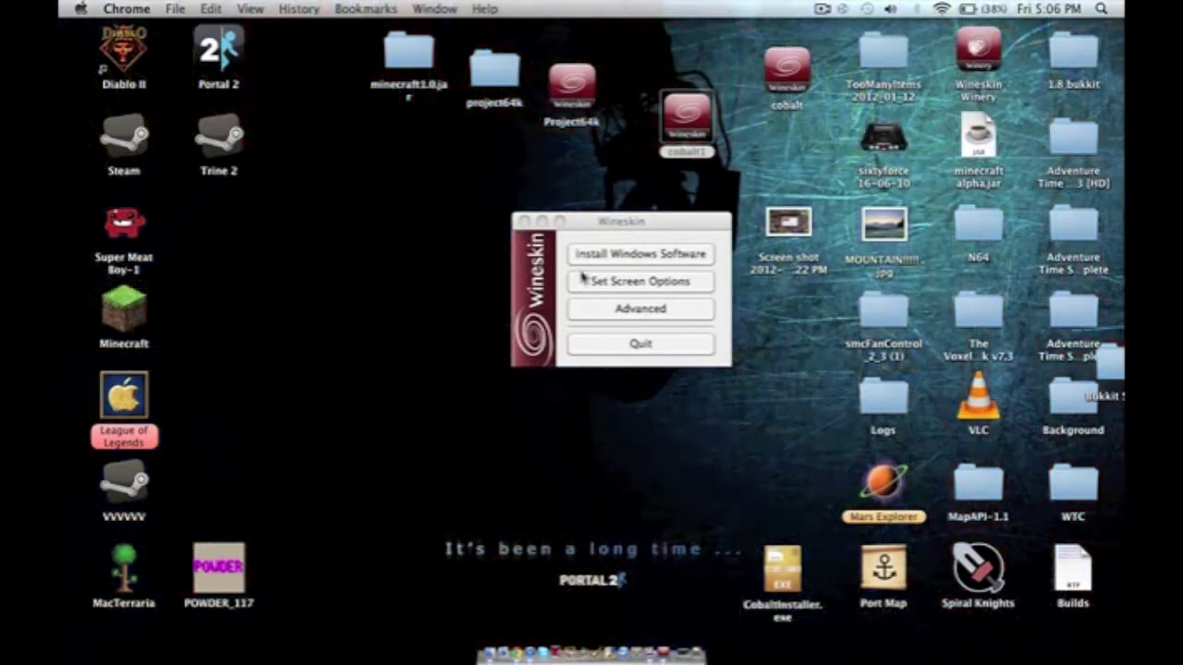
# Quit the wrapper's setup window and reopen the cobalt1 wrapper from the Dock.
pyautogui.click(610, 231)
pyautogui.click(636, 347)
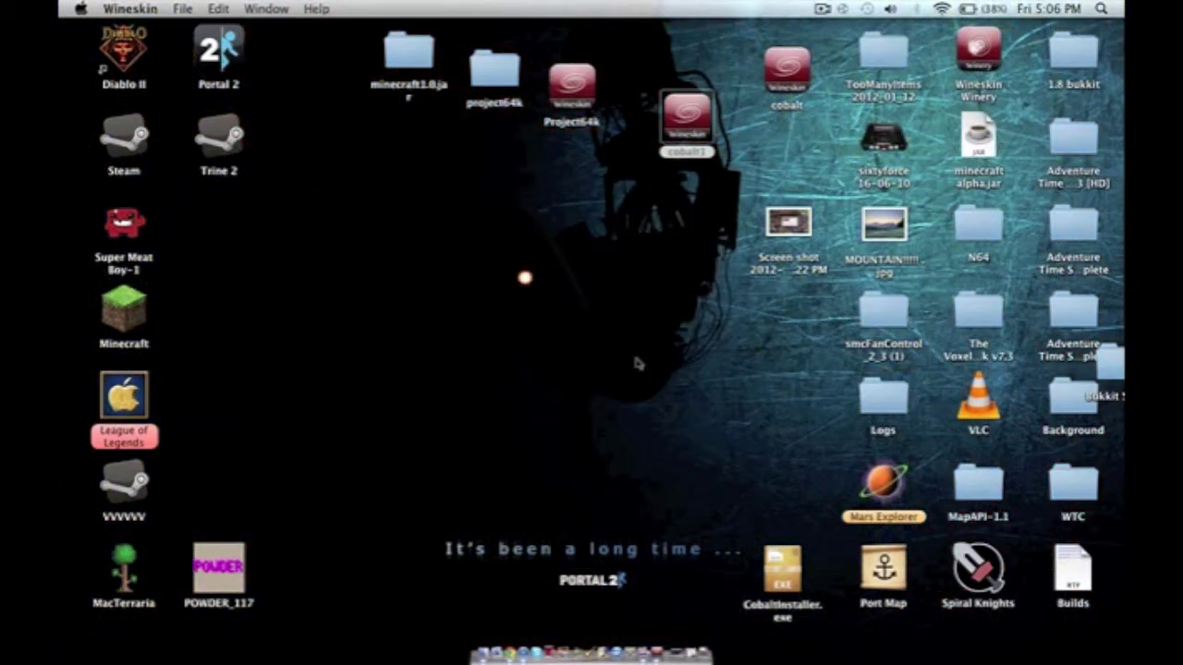
pyautogui.click(658, 652)
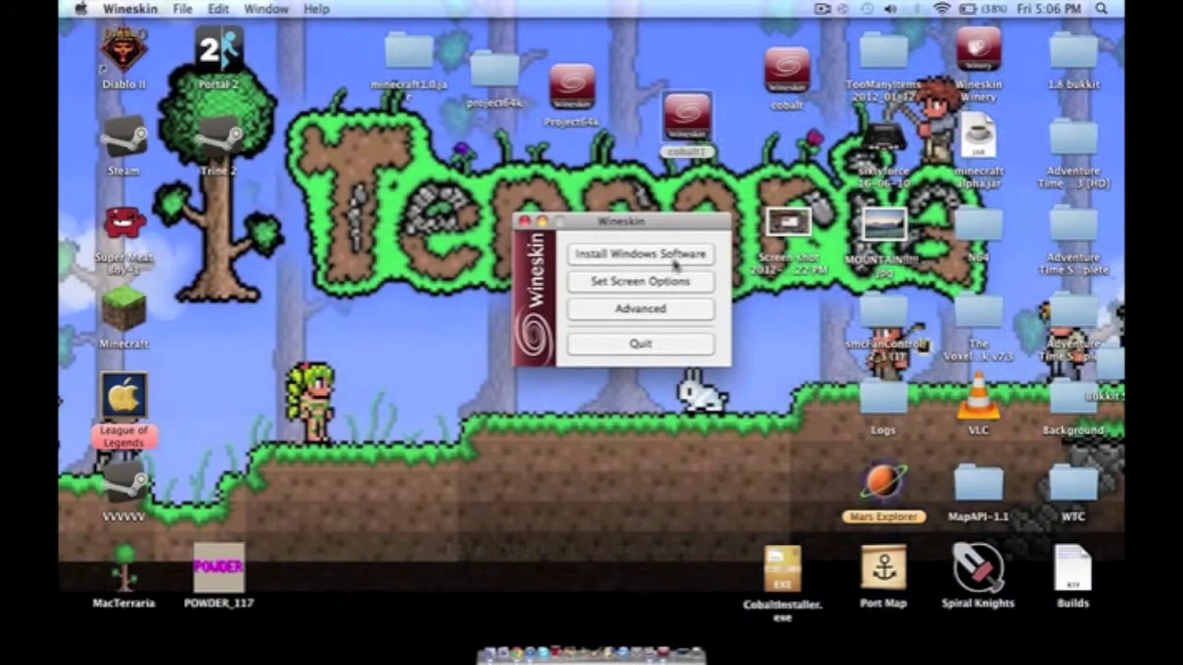
# Choose CobaltInstaller.exe on the Desktop as the Windows software to install.
pyautogui.click(672, 259)
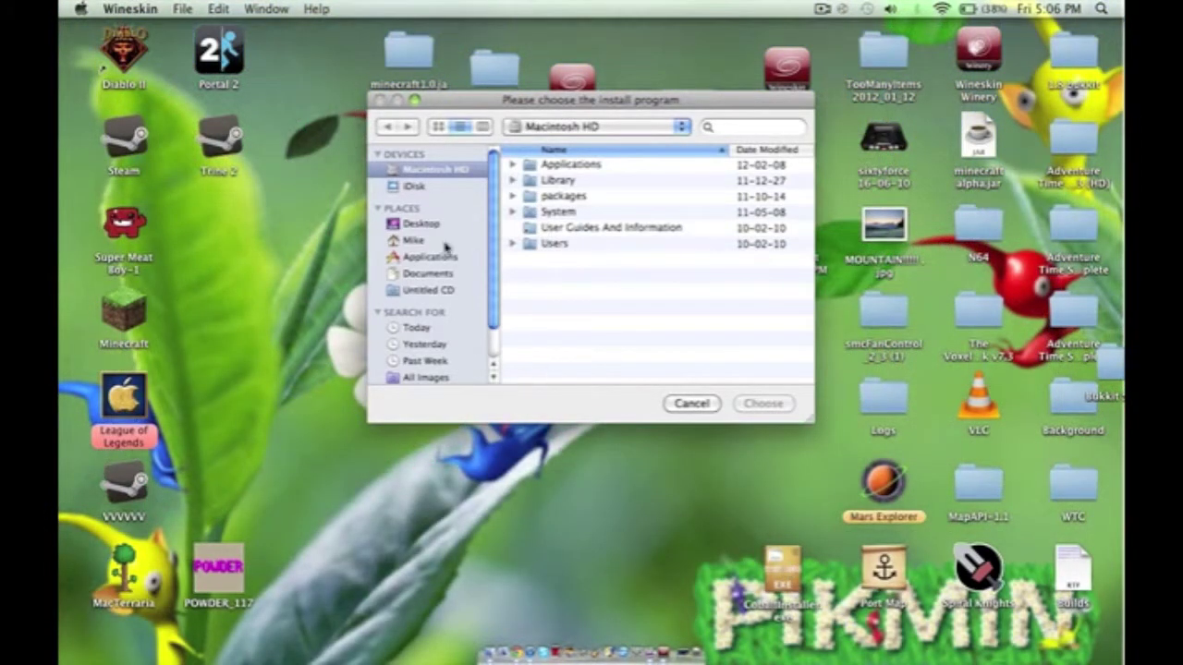
pyautogui.click(420, 223)
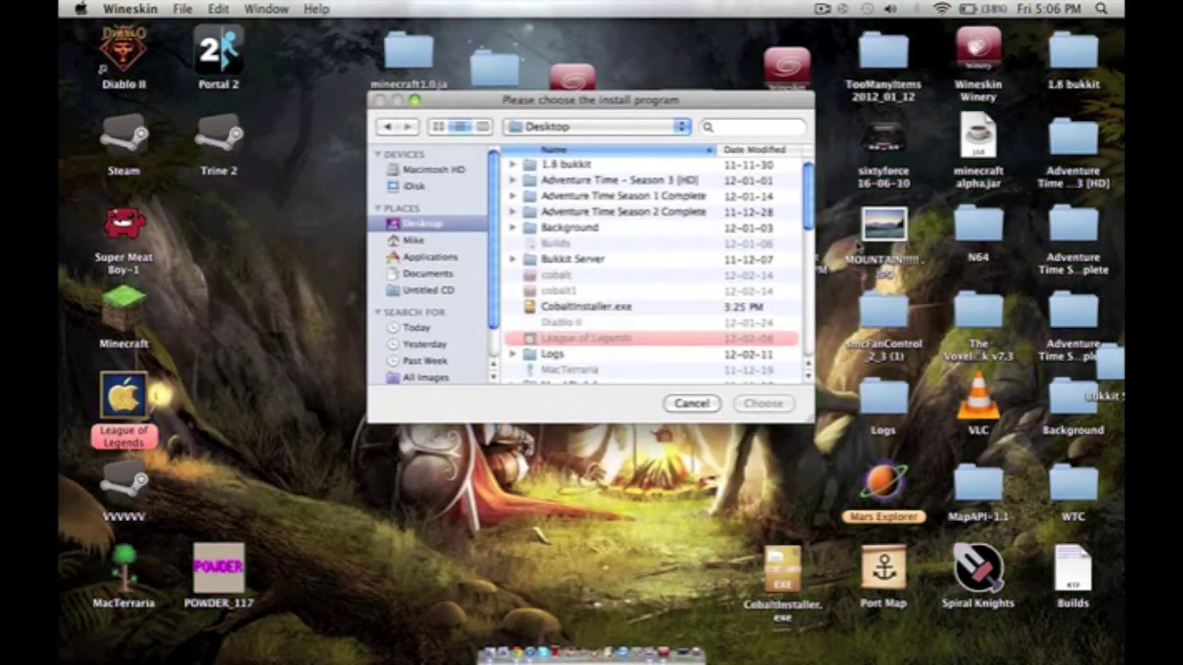
pyautogui.press('Down')
pyautogui.press('Down')
pyautogui.press('Down')
pyautogui.press('Down')
pyautogui.press('Down')
pyautogui.press('Down')
pyautogui.press('Down')
pyautogui.press('Down')
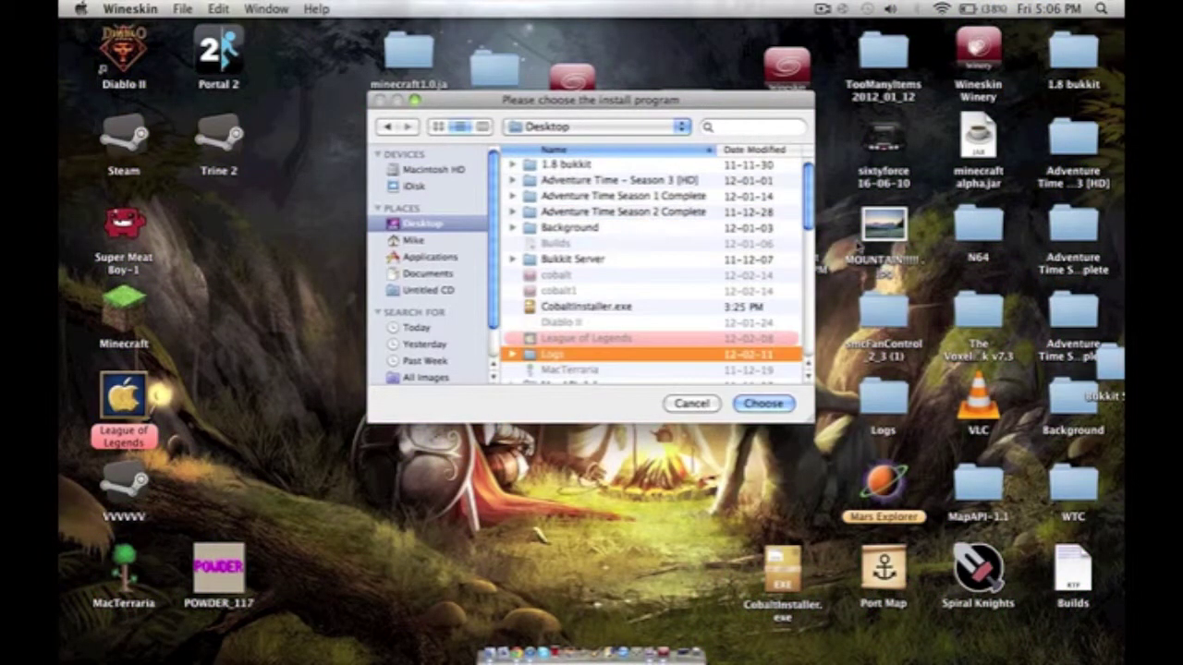
pyautogui.press('Up')
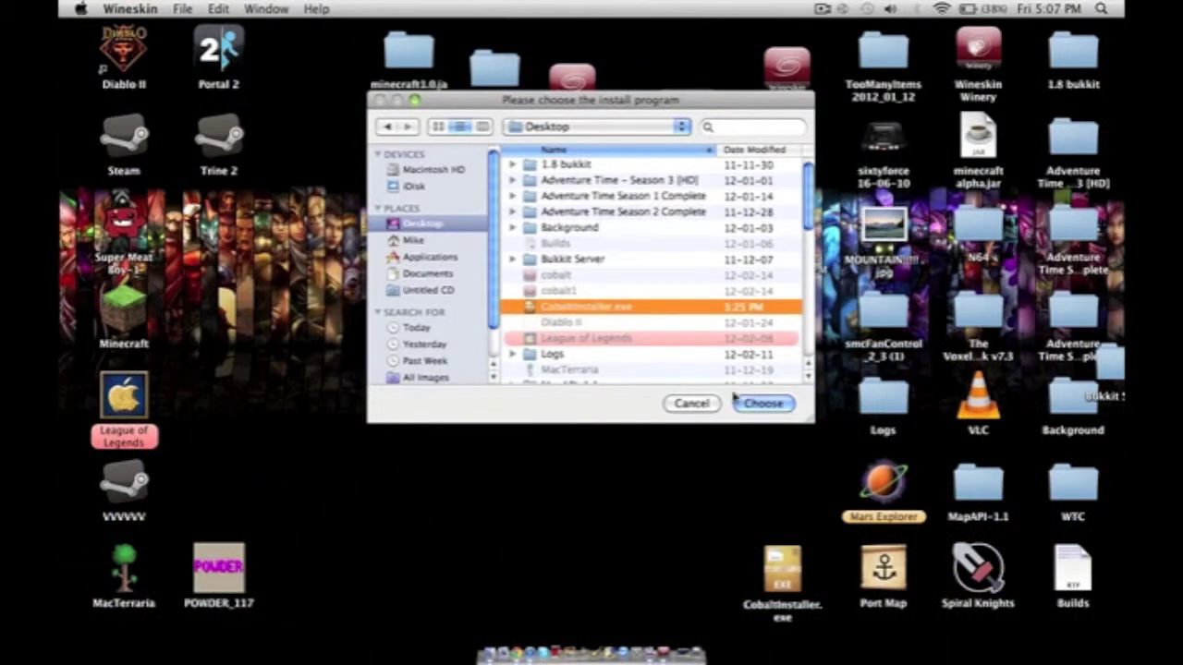
pyautogui.click(763, 403)
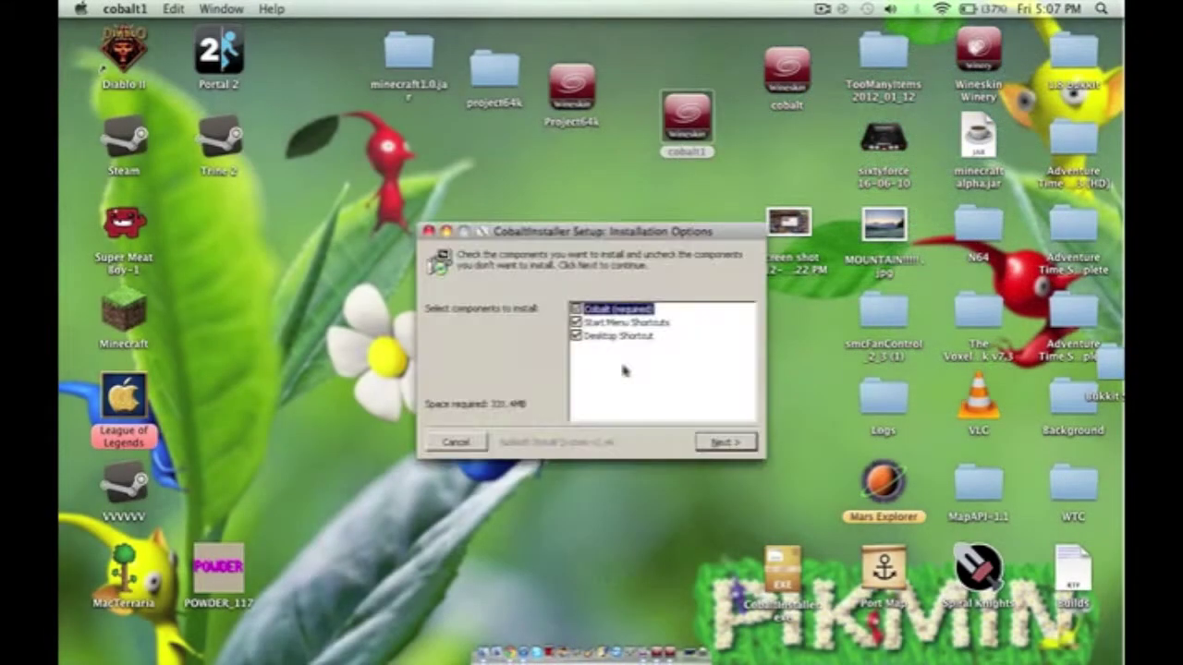
# Uncheck the Desktop and Start Menu shortcuts, keeping only Cobalt, and continue.
pyautogui.click(577, 337)
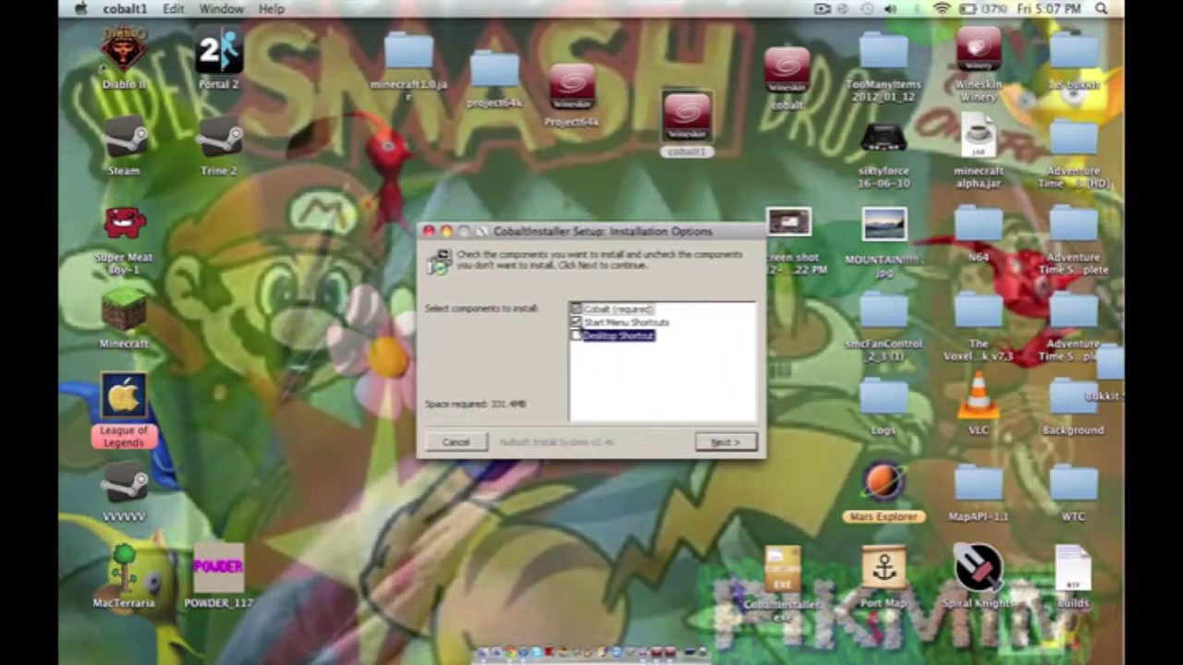
pyautogui.click(577, 322)
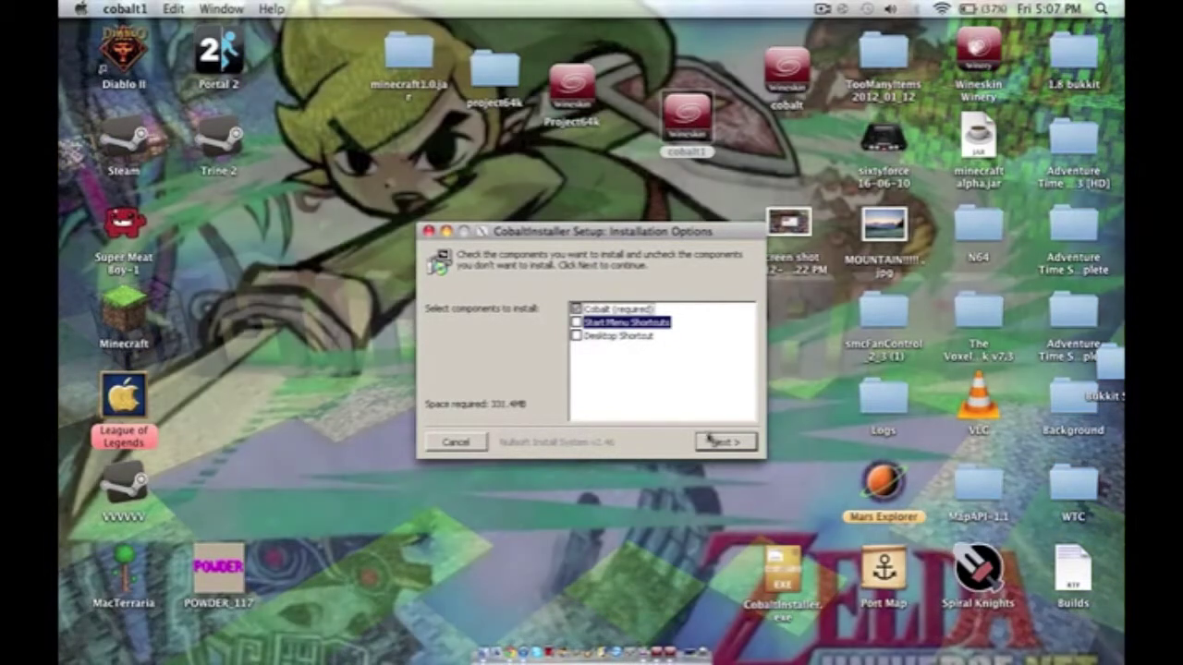
pyautogui.click(717, 442)
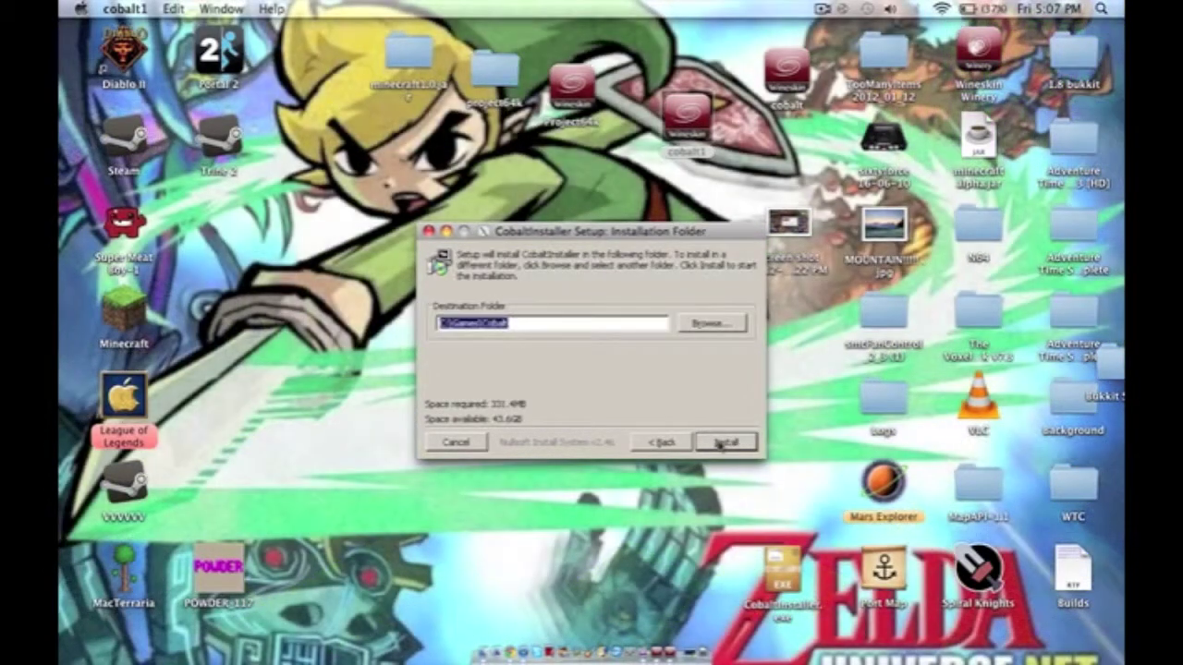
# Begin installing Cobalt into C:\Games\Cobalt.
pyautogui.click(736, 441)
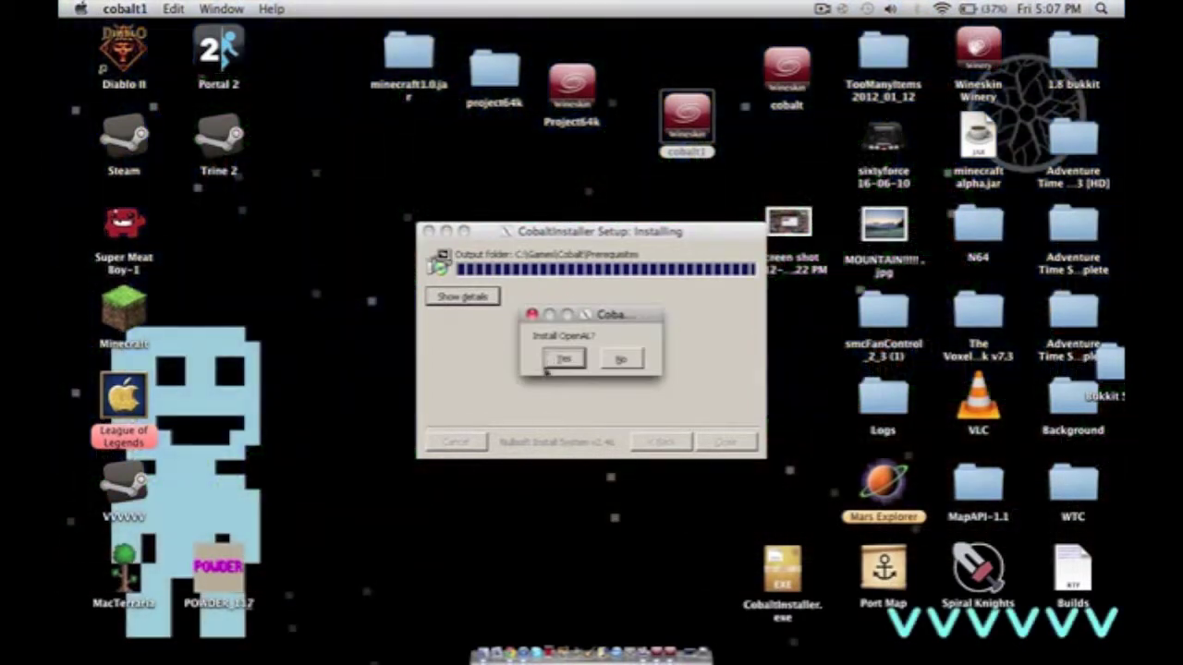
# Install OpenAL, accepting its license.
pyautogui.click(563, 359)
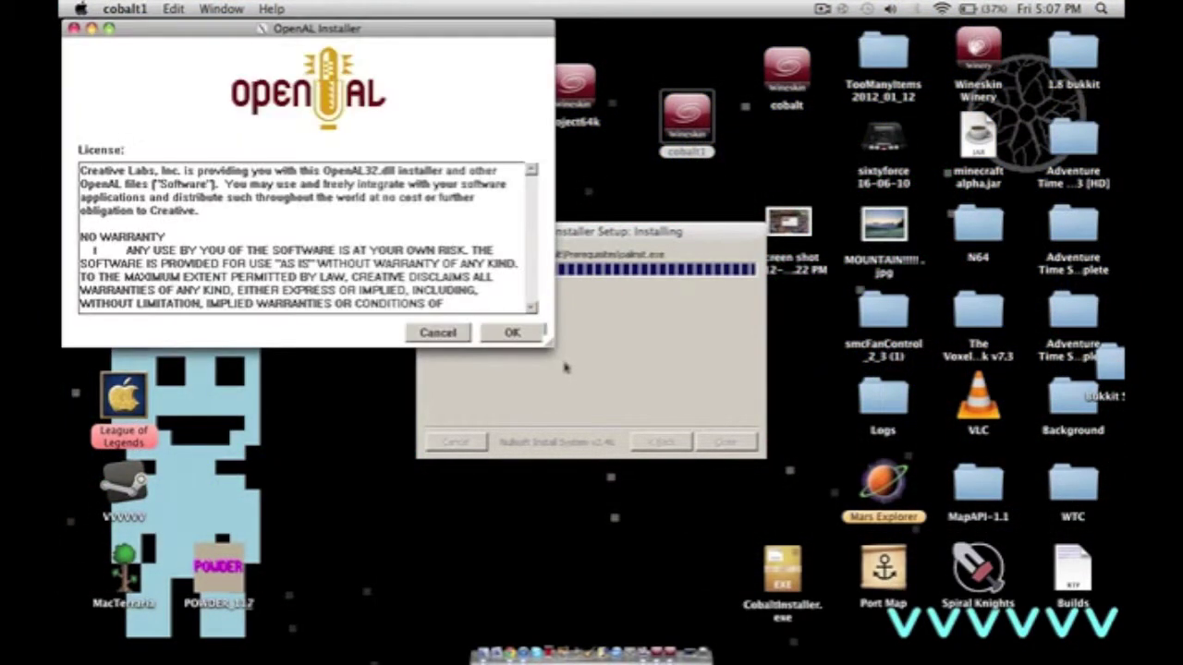
pyautogui.click(511, 333)
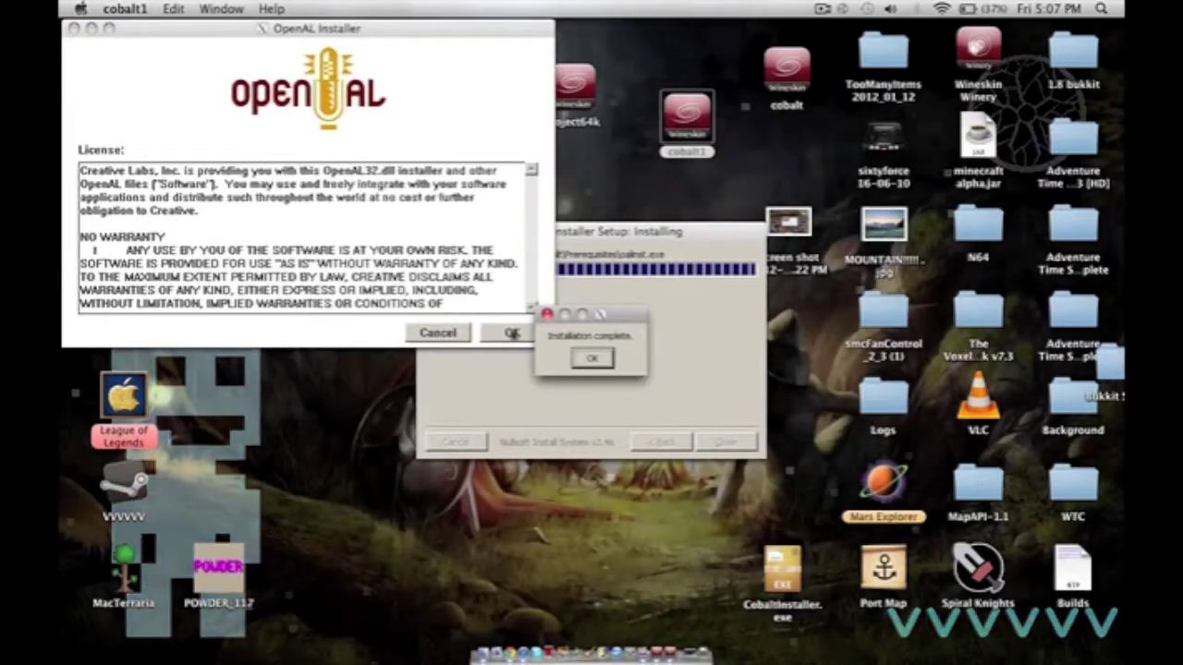
pyautogui.click(593, 358)
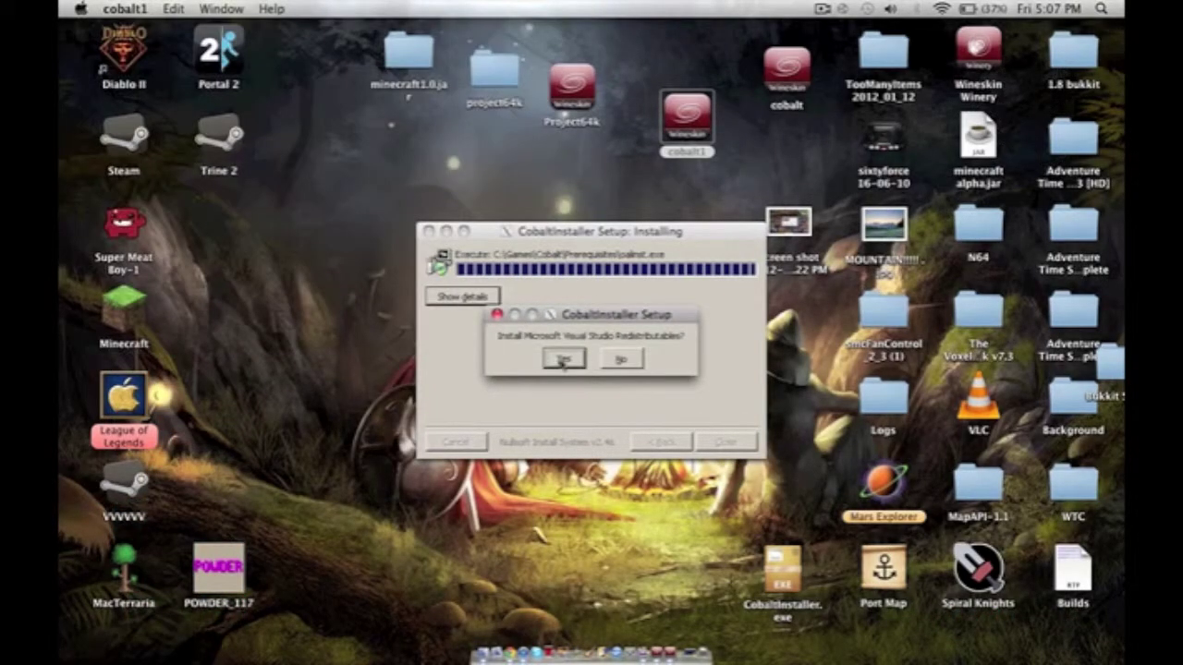
# Install the Visual C++ 2010 redistributable and close the completed Cobalt installer.
pyautogui.click(562, 360)
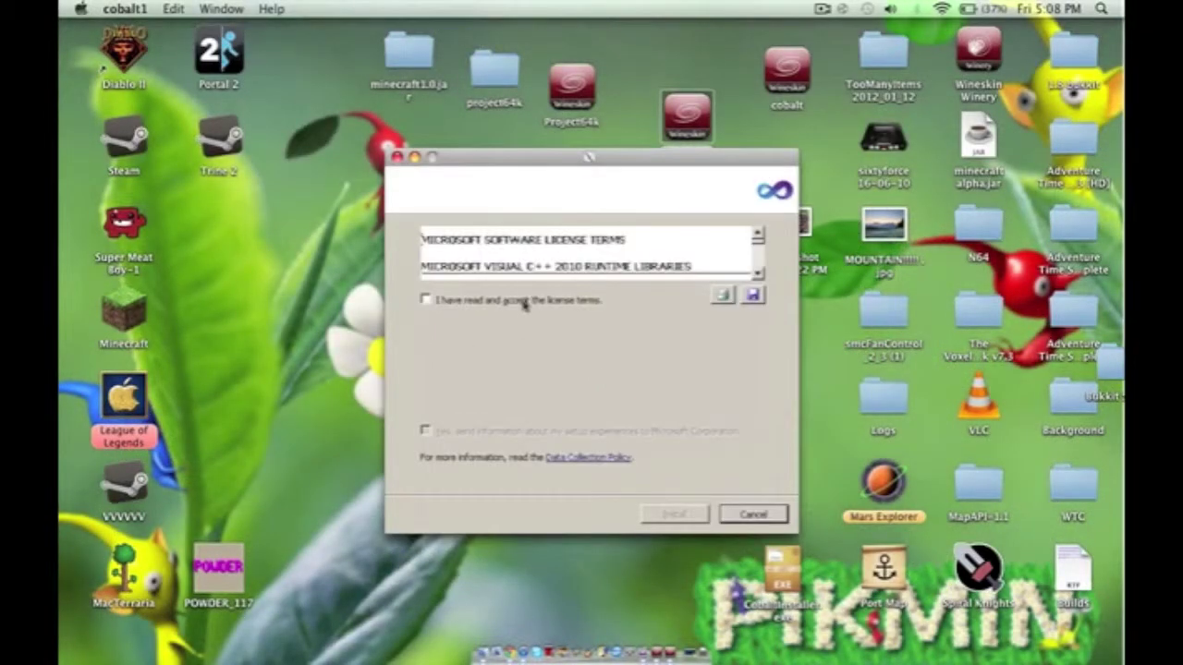
pyautogui.click(525, 306)
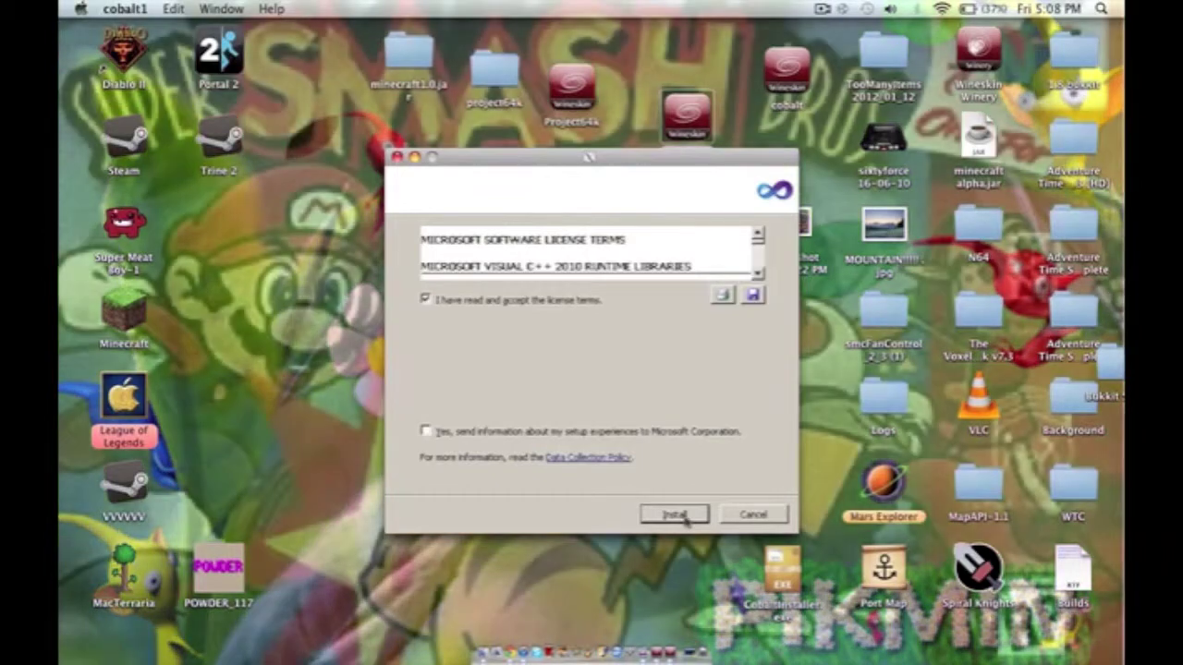
pyautogui.click(684, 517)
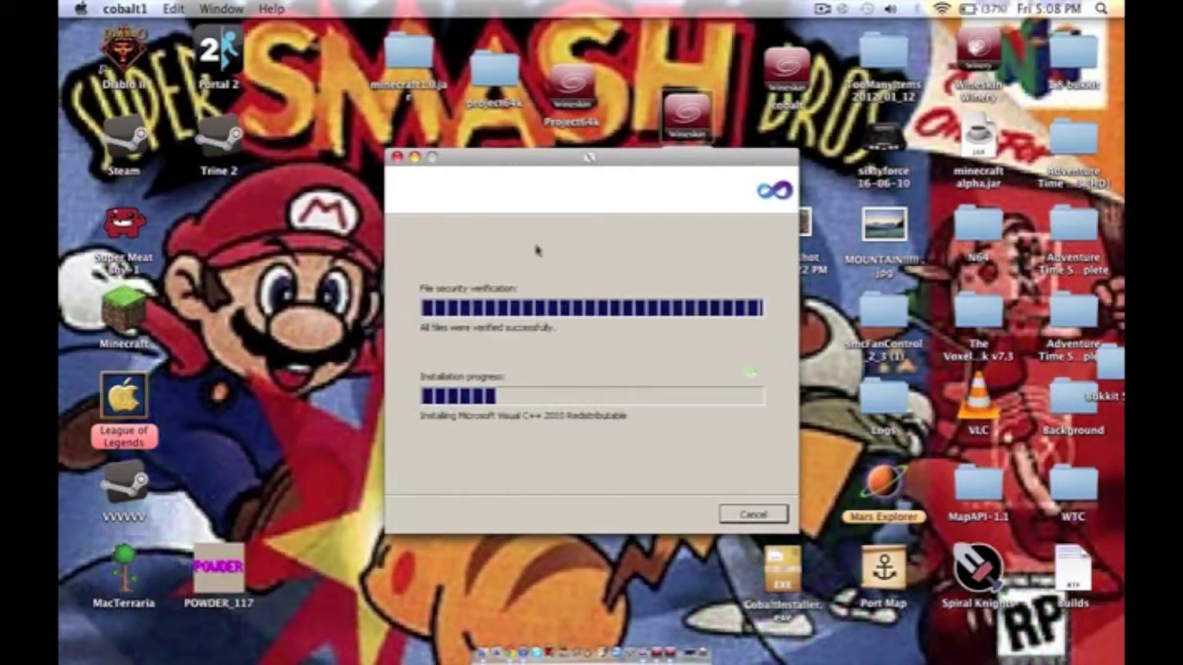
pyautogui.click(764, 516)
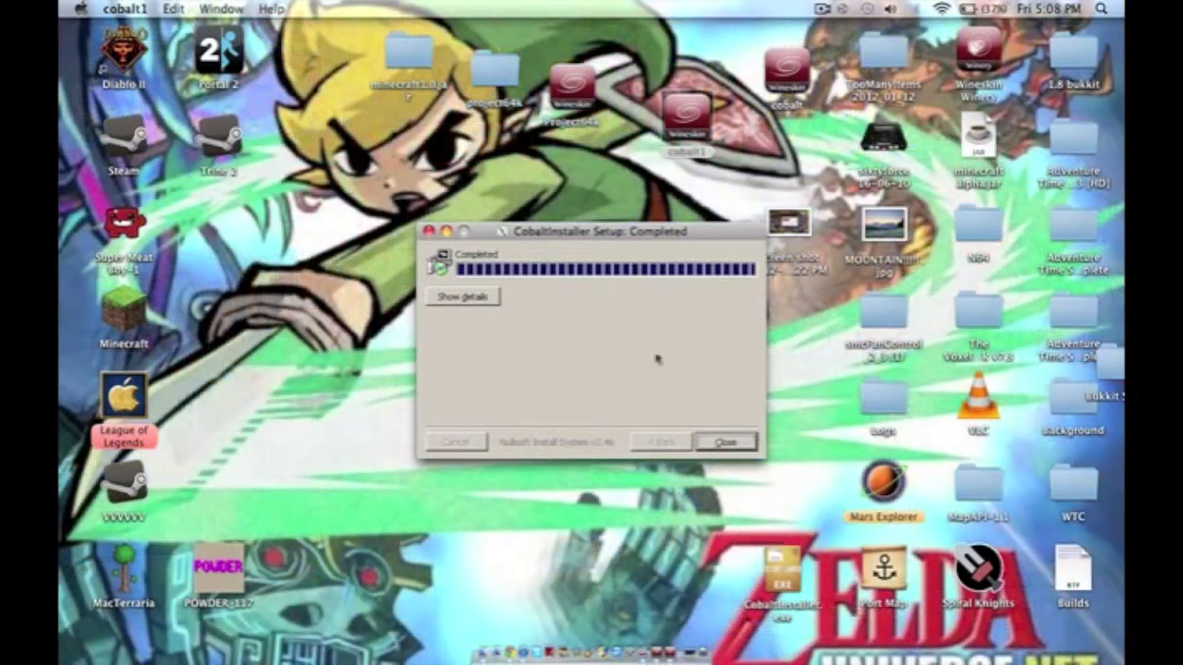
pyautogui.click(714, 443)
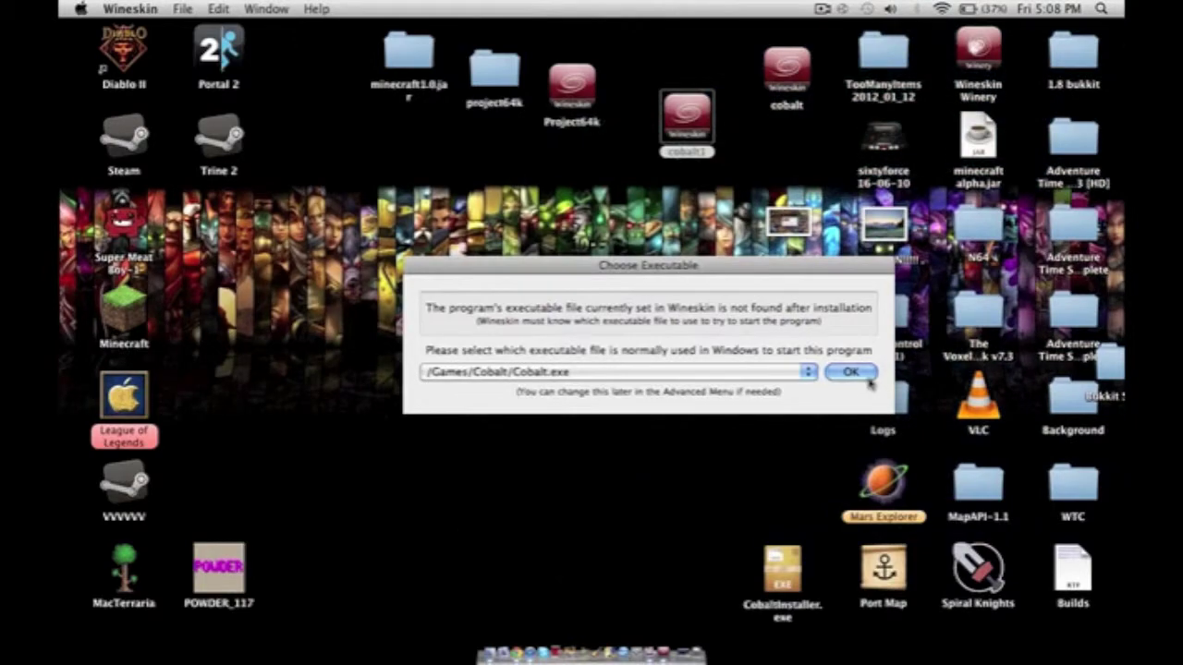
# Confirm /Games/Cobalt/Cobalt.exe as the cobalt1 wrapper's startup program.
pyautogui.click(851, 371)
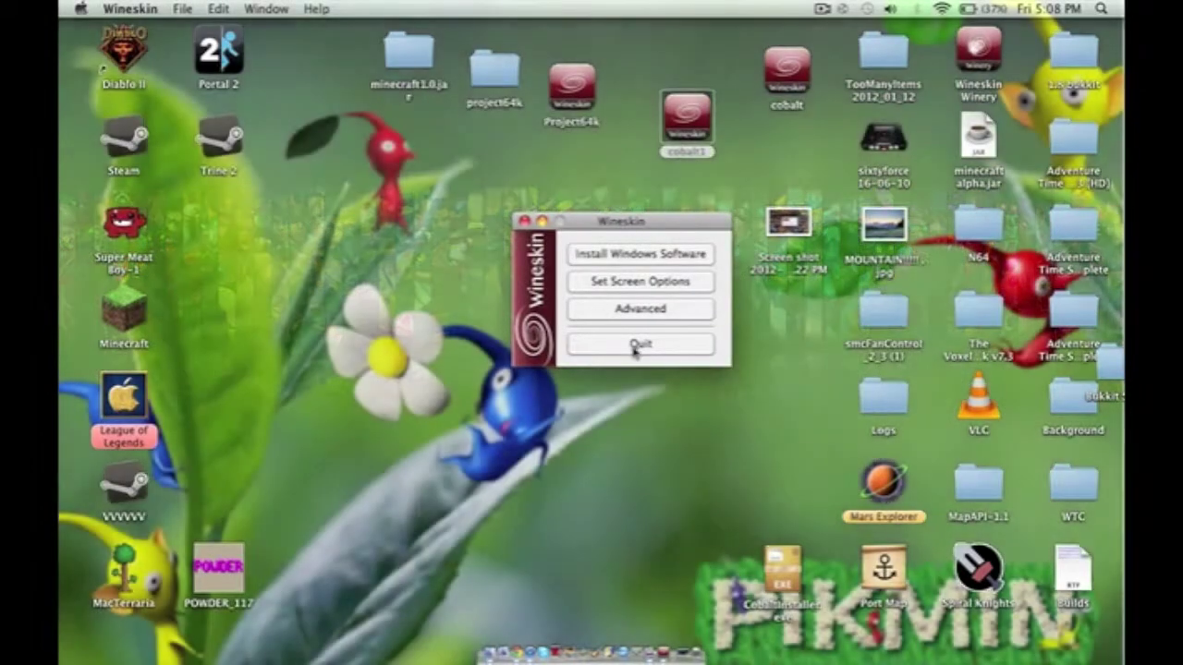
# Quit the wrapper setup, launch cobalt1 from the desktop and bring its game window forward.
pyautogui.click(638, 345)
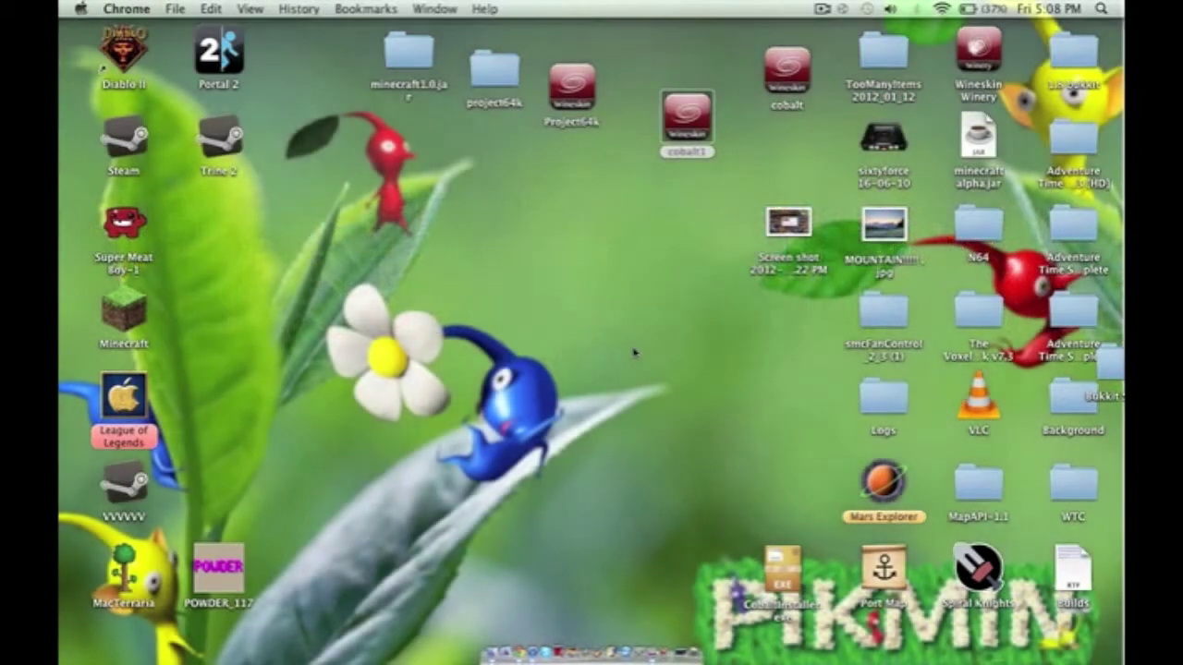
pyautogui.click(695, 120)
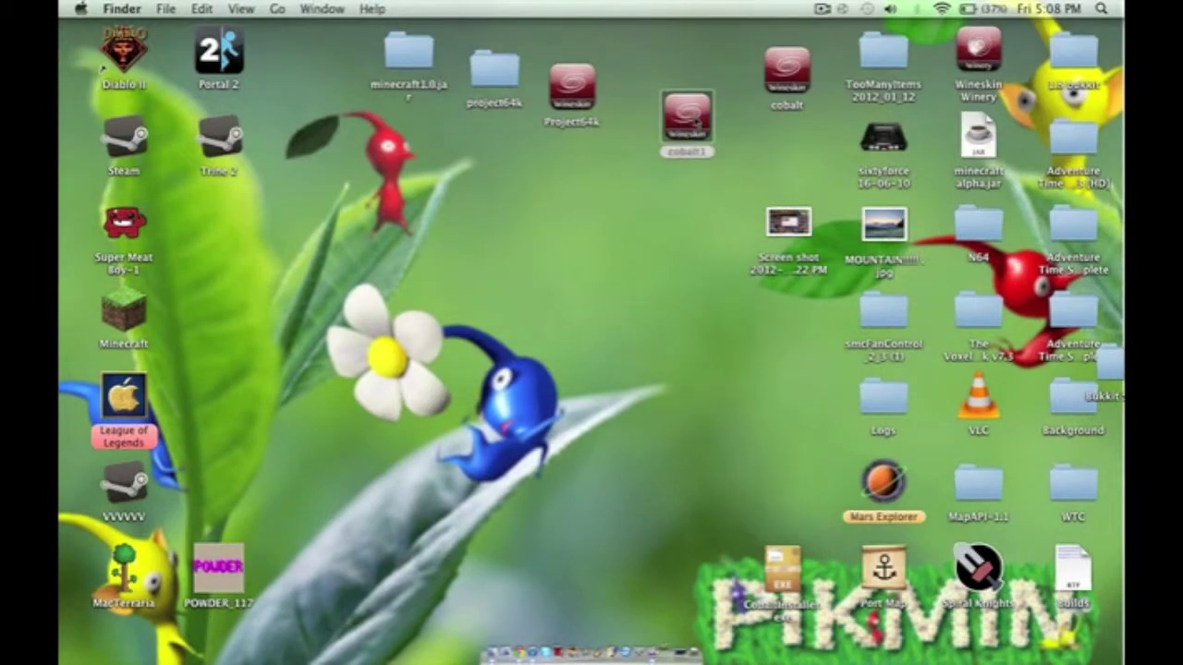
pyautogui.doubleClick(694, 120)
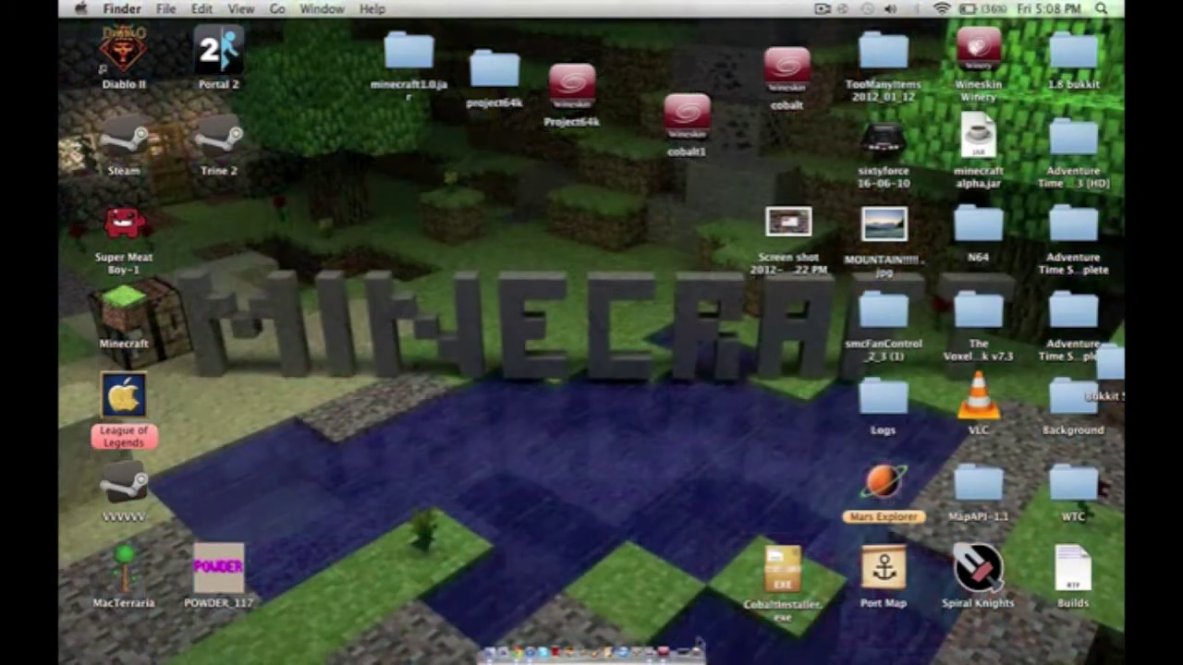
pyautogui.click(663, 654)
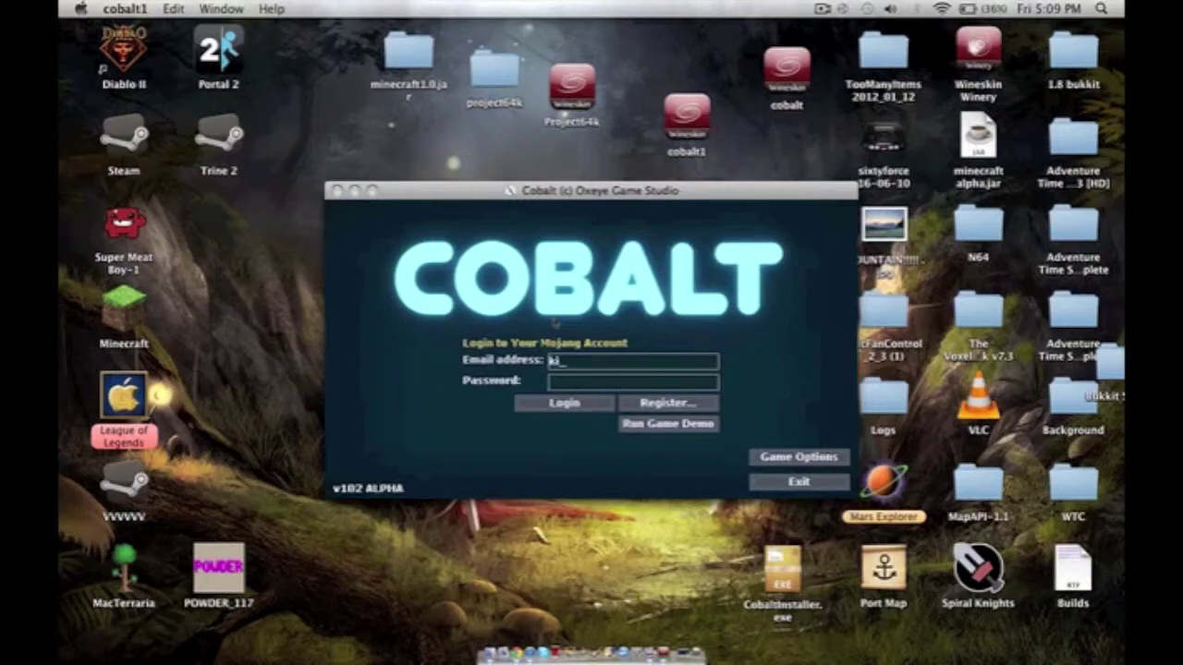
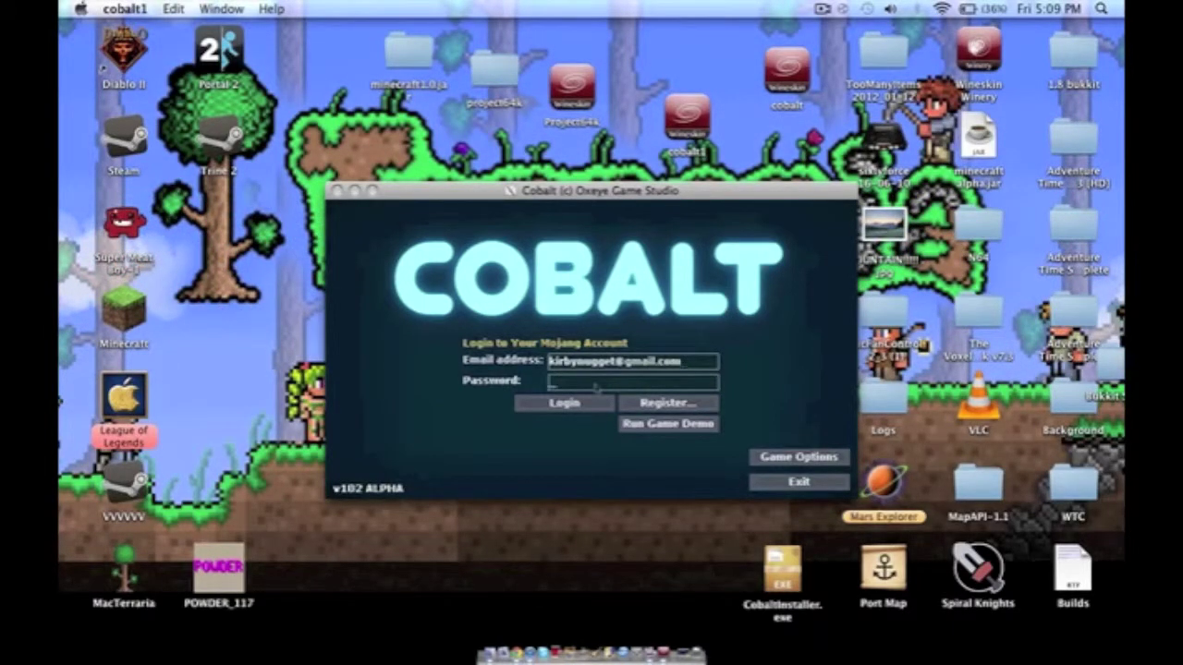
# Enter the account's e-mail address and password in the Mojang login form and submit.
pyautogui.write('********')
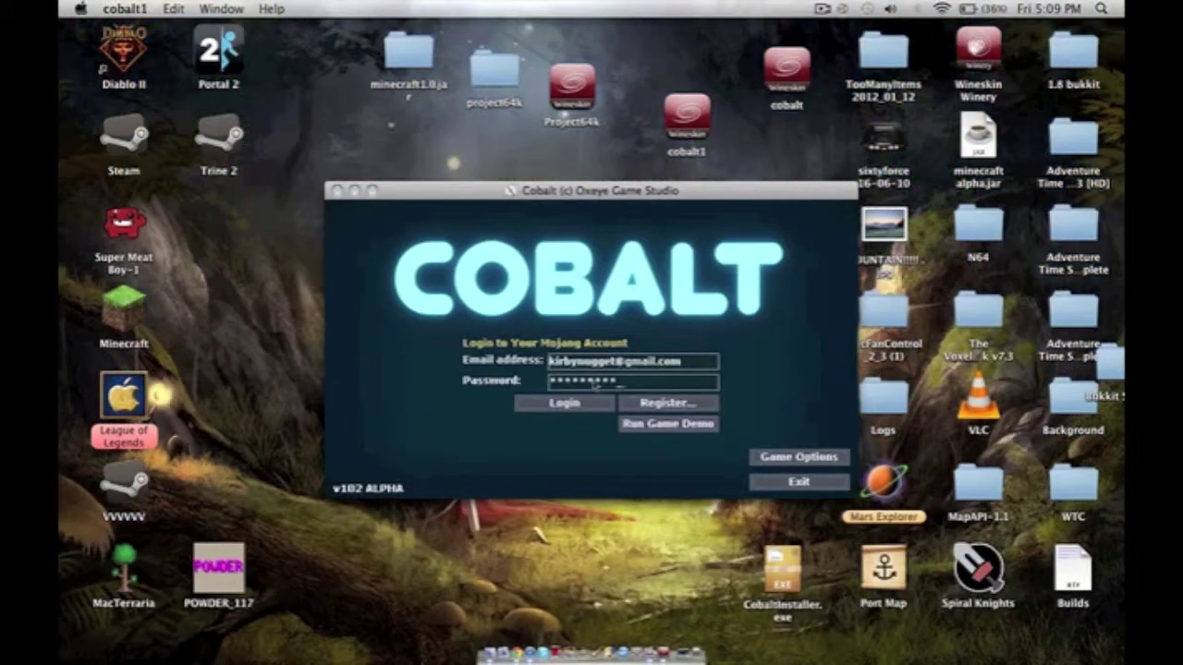
pyautogui.write('*')
pyautogui.click(596, 407)
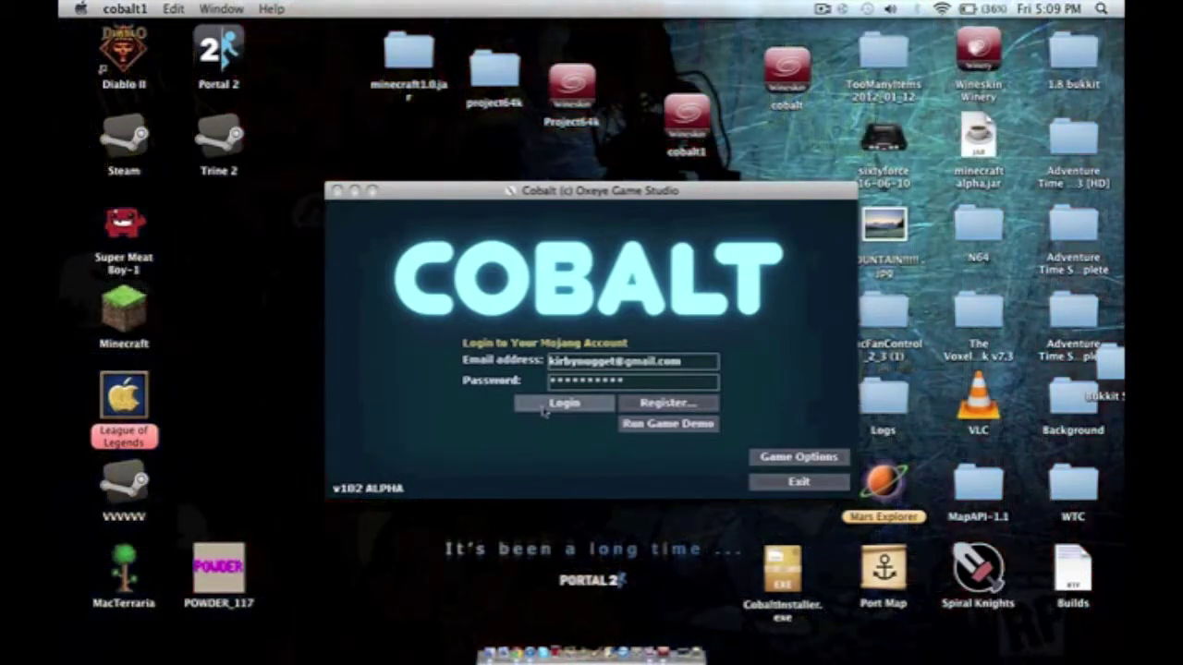
# Log in to the Mojang account with the entered credentials.
pyautogui.click(545, 406)
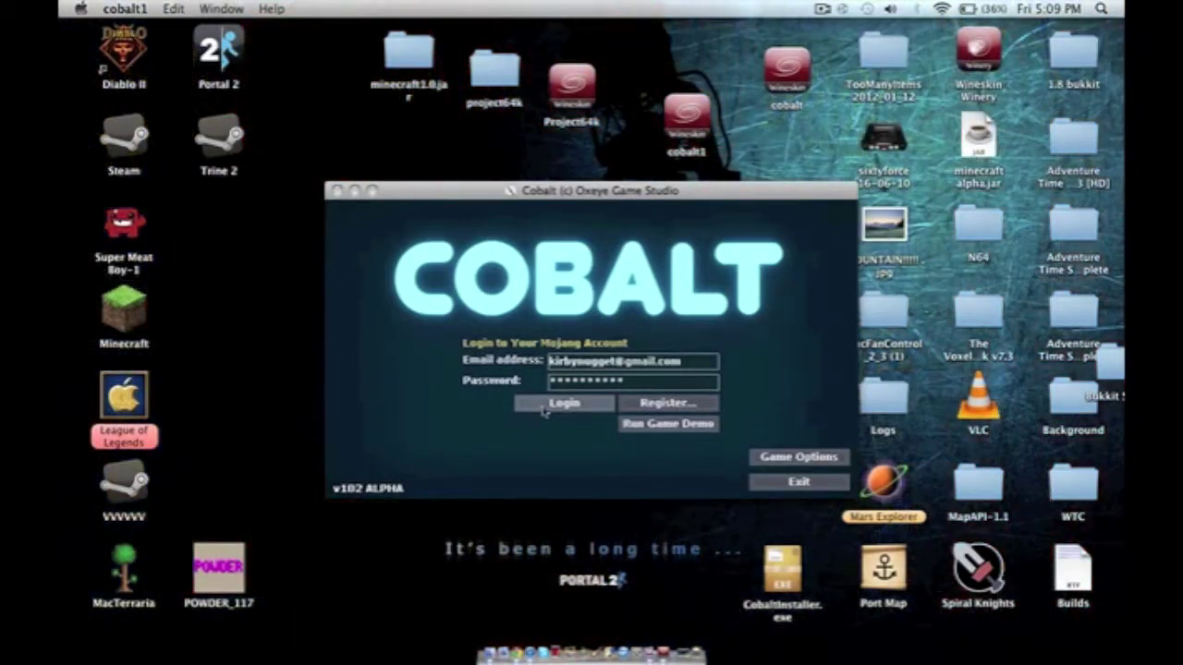